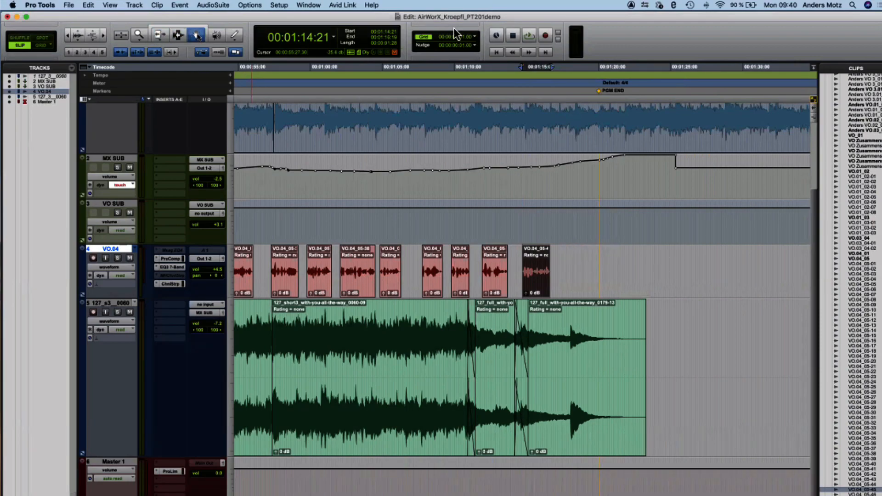
Step: Activate the Smart Tool and select passages within the last voice-over clip, then place the edit cursor at about 1:15:15
click(178, 35)
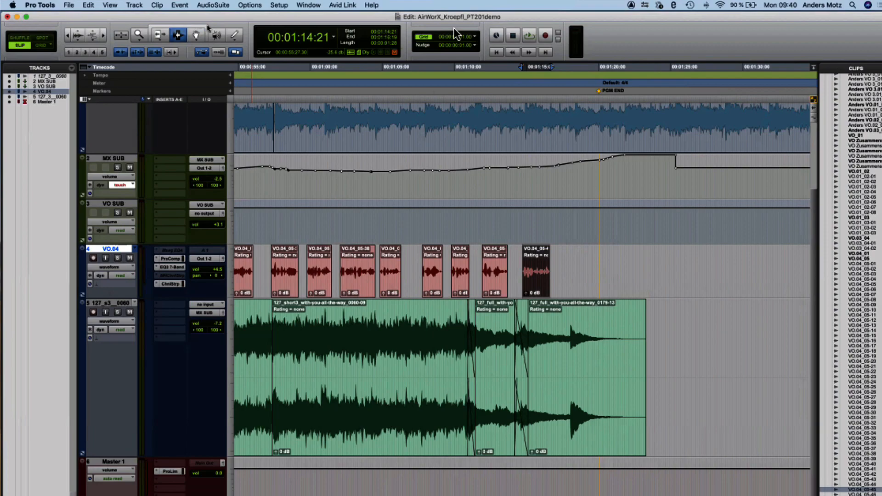
click(183, 27)
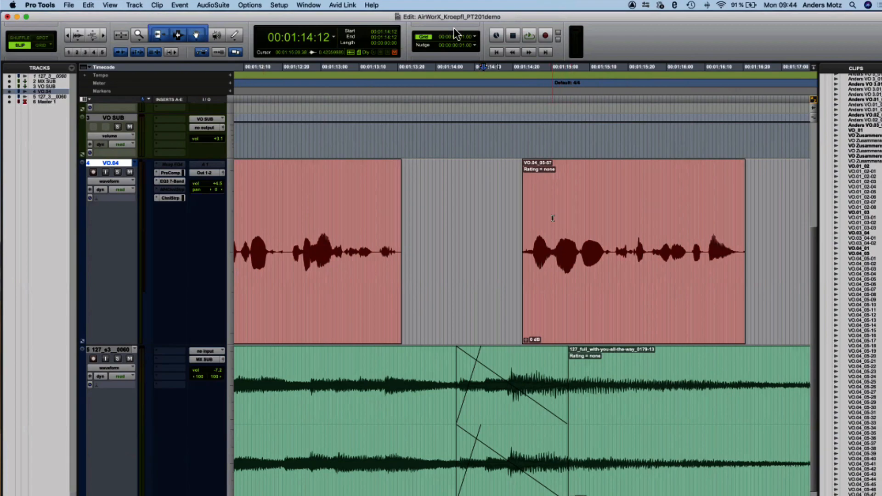
drag(553, 218, 703, 236)
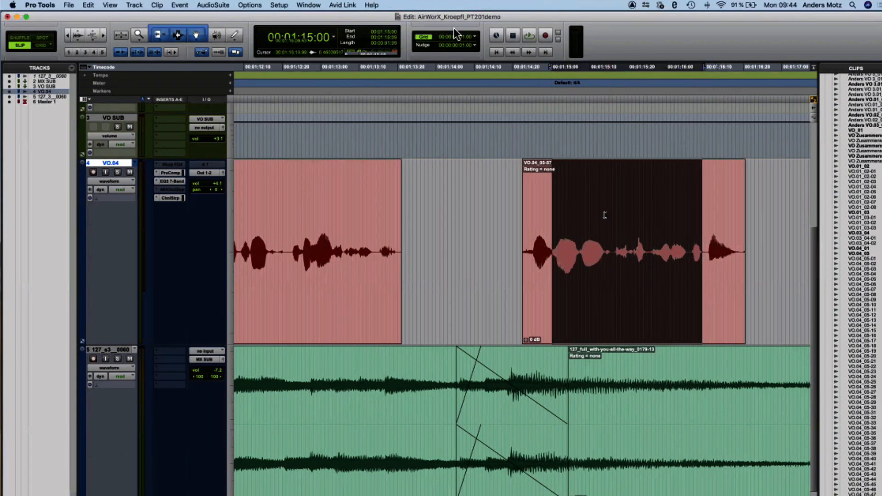
drag(605, 215, 687, 224)
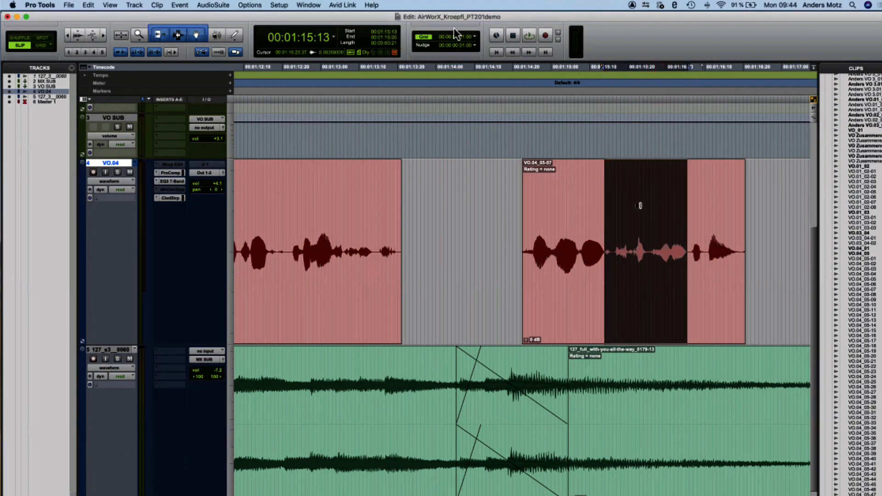
drag(636, 206, 611, 206)
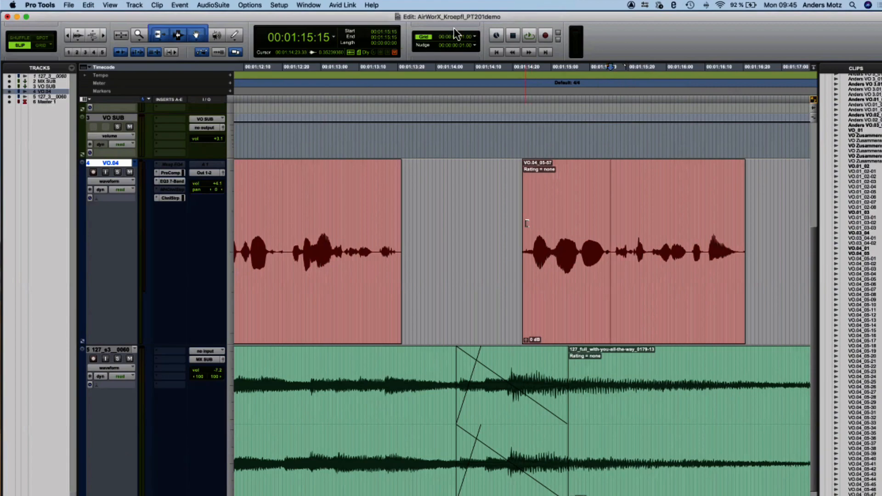
Step: Extend the start of the last voice-over clip to about 1:14:21 and try a short range selection and cursor placement inside it
drag(524, 223, 521, 224)
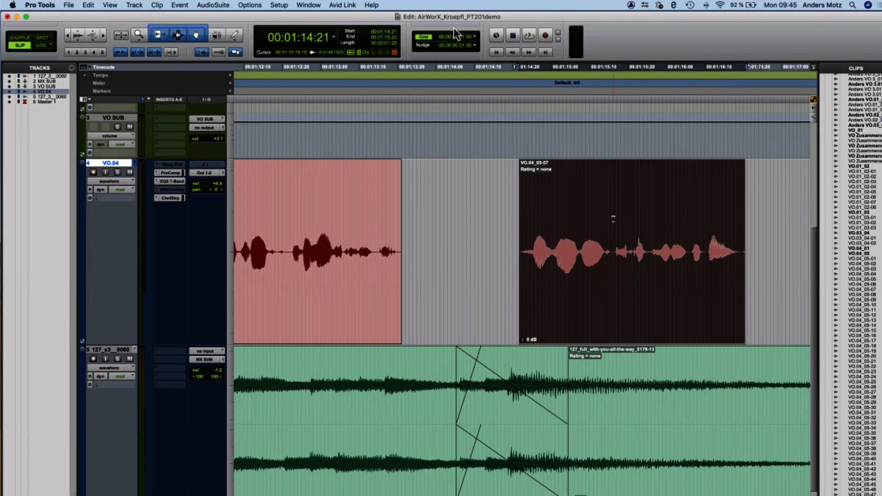
drag(613, 219, 653, 220)
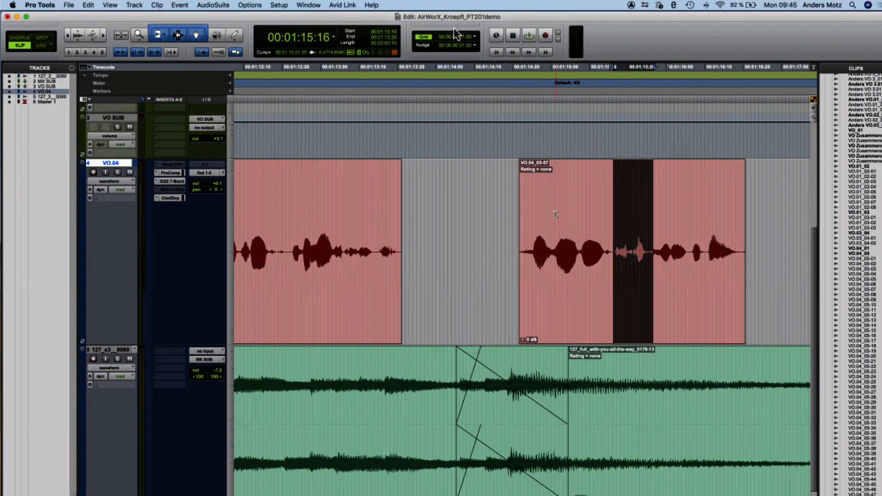
click(585, 212)
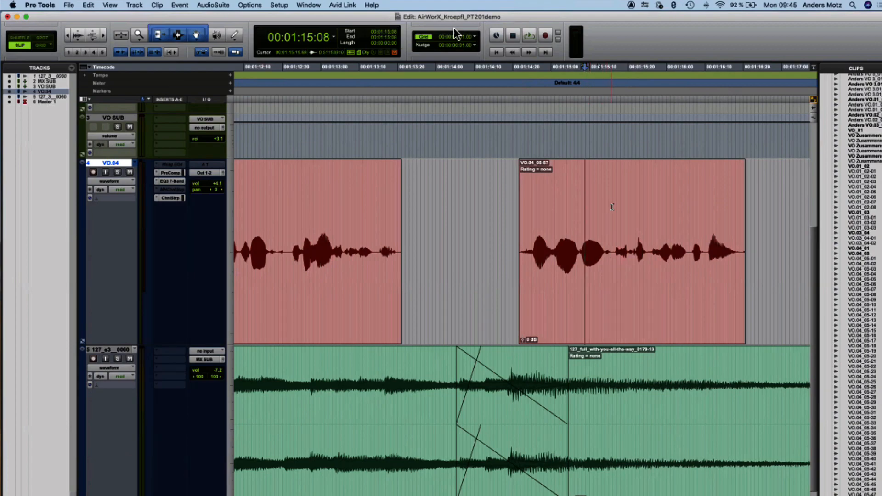
Step: Select the whole last voice-over clip, then deselect it and place the edit cursor inside it at about 1:15:18
click(617, 295)
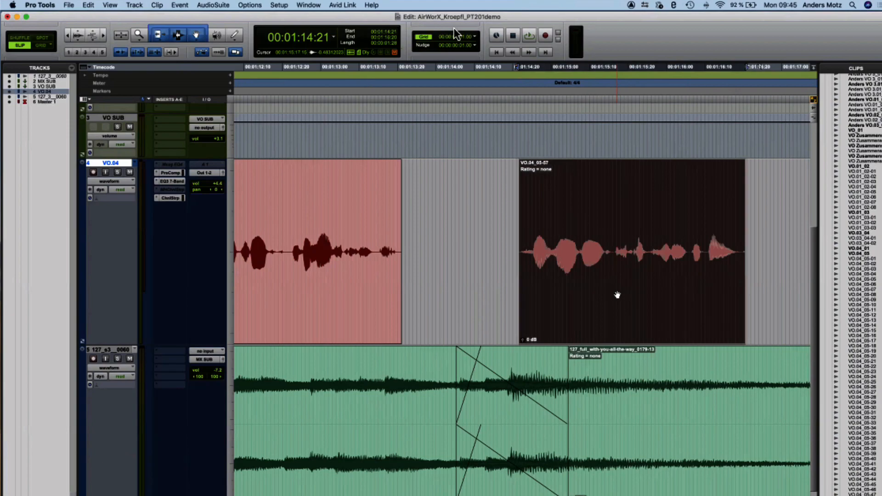
double_click(619, 295)
click(457, 233)
click(621, 209)
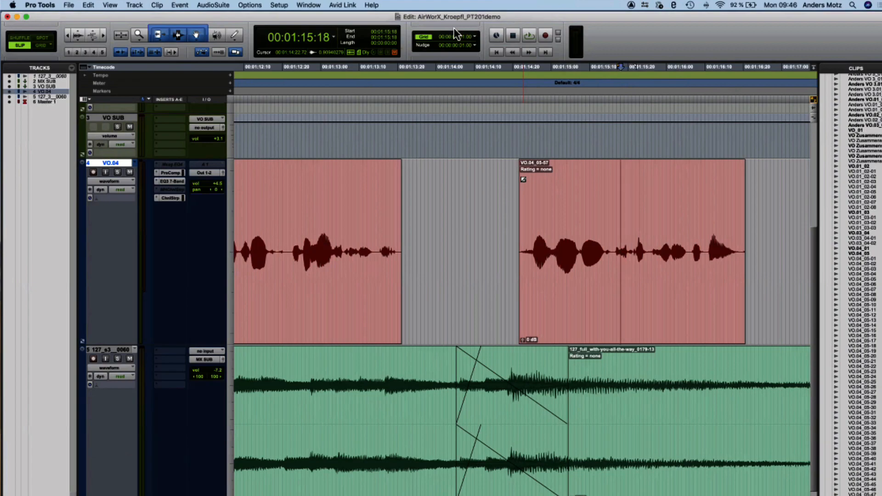
Step: Add a fade-in ending at about 1:15:07 and a fade-out starting at about 1:16:10 to the last voice-over clip
key(ctrl+alt+Tab)
drag(524, 180, 582, 200)
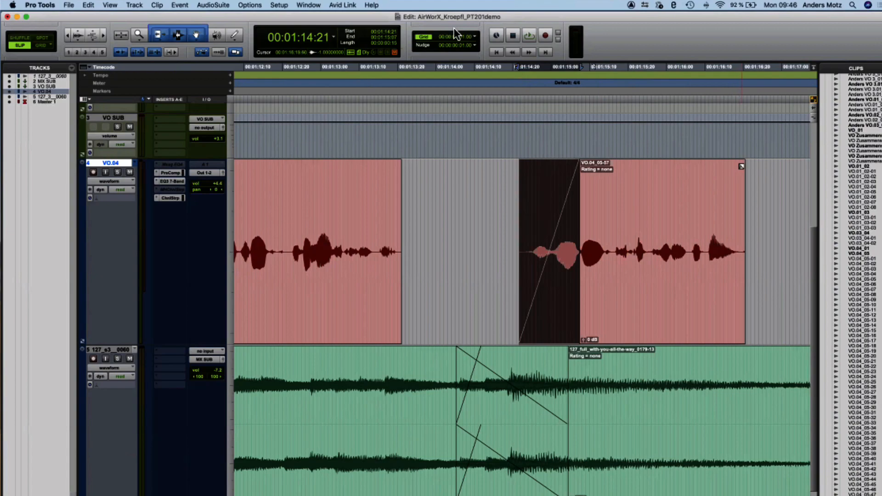
drag(741, 166, 707, 176)
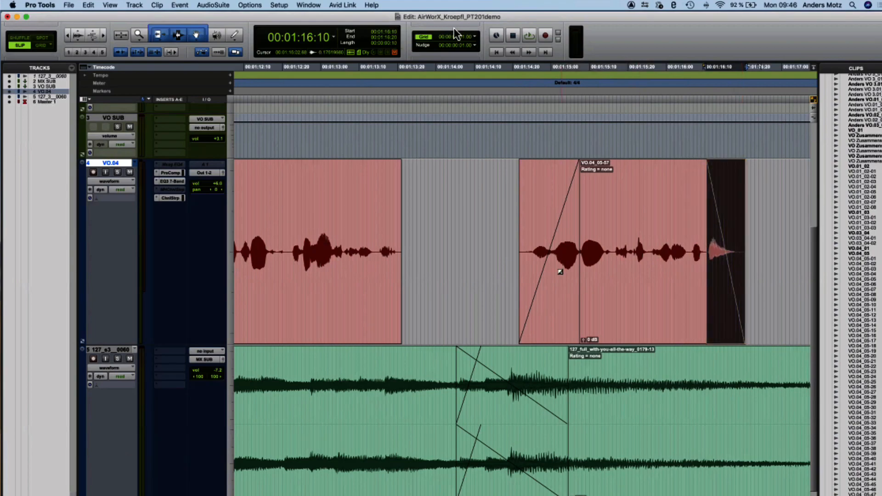
Step: Move clip VO.04_05-44 earlier to adjoin the preceding voice-over clip and crossfade the two from about 1:10:15 to 1:11:04
scroll(461, 258, left, 10)
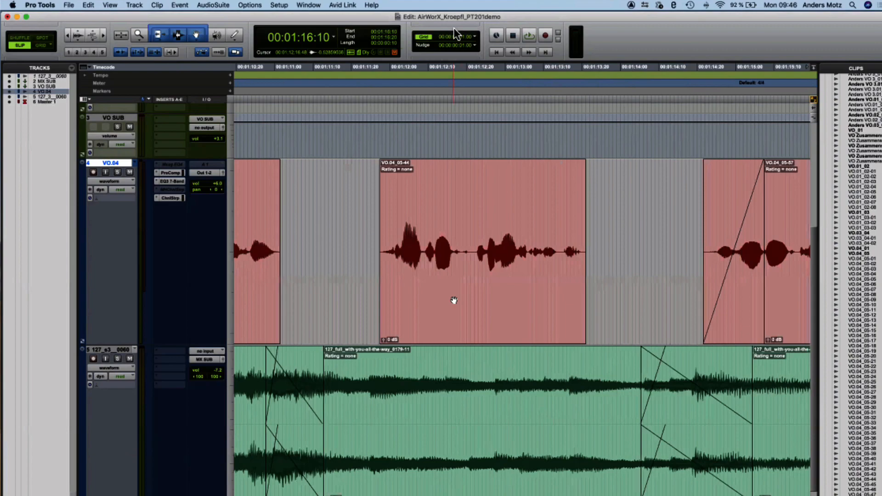
drag(454, 301, 329, 297)
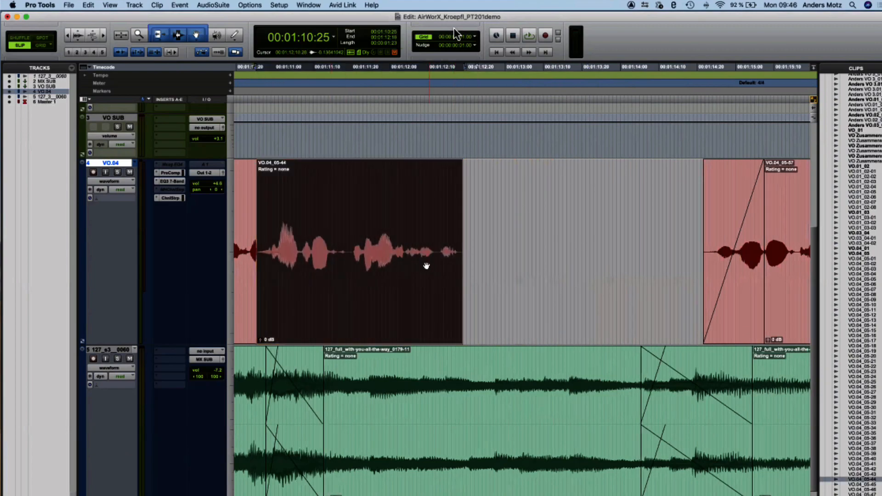
scroll(426, 266, left, 10)
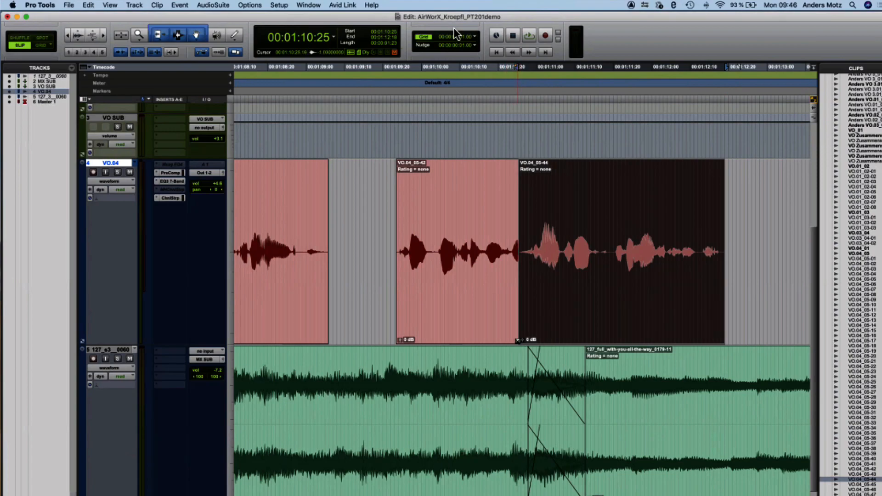
drag(518, 341, 480, 341)
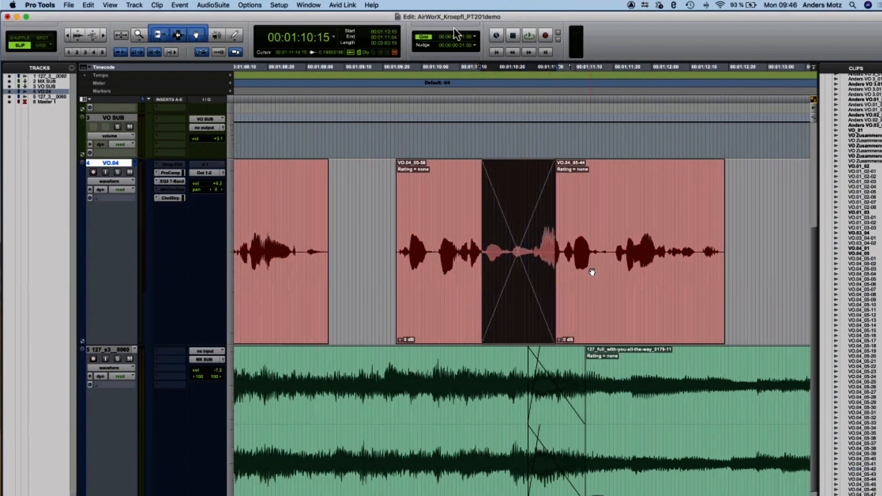
Step: Place the edit cursor inside clip VO.04_05-44 and then inside the new crossfade at about 1:10:24
scroll(619, 273, right, 2)
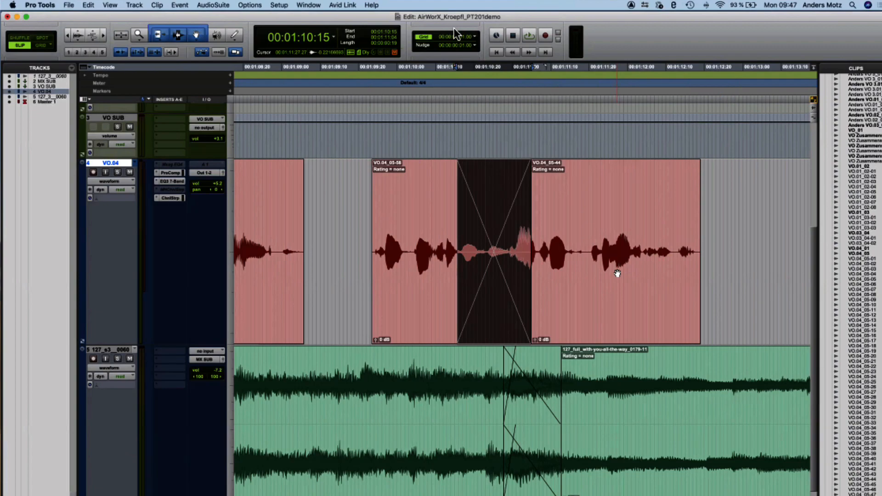
scroll(618, 273, left, 2)
scroll(618, 273, right, 4)
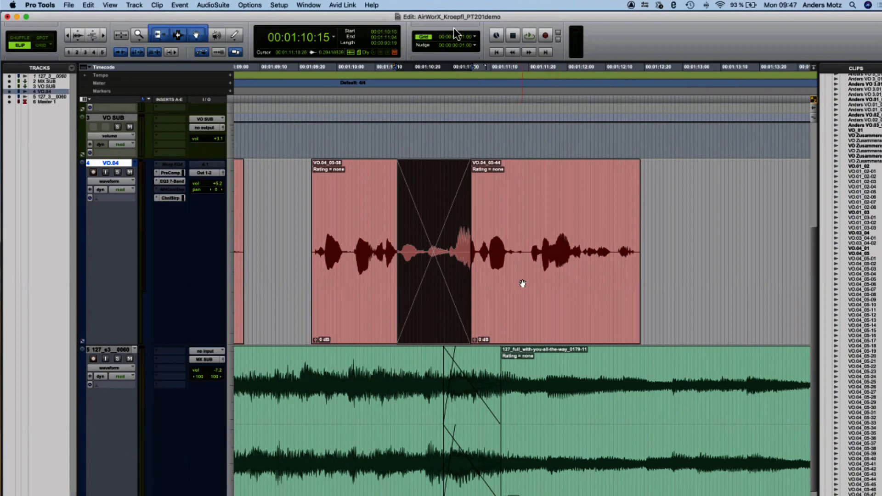
click(522, 235)
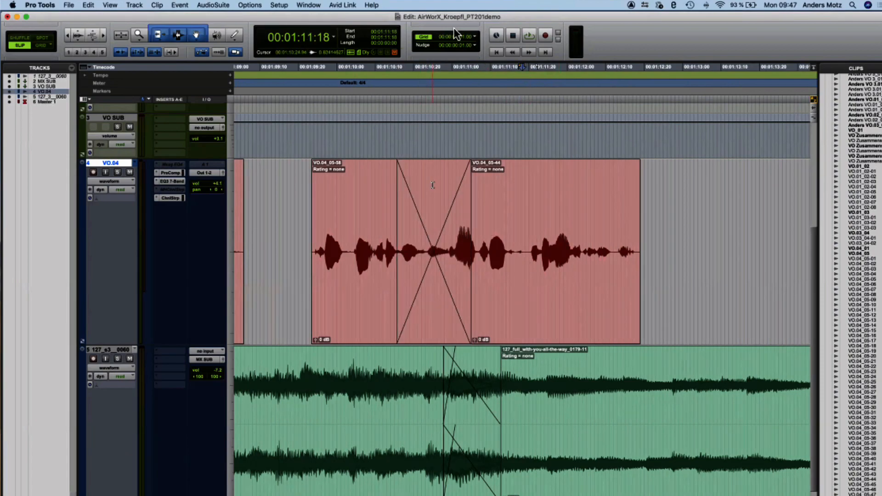
click(433, 184)
Step: Extend the outer edges of the faded last voice-over clip, starting it at about 1:14:19 and ending it at about 1:16:22
scroll(524, 260, right, 10)
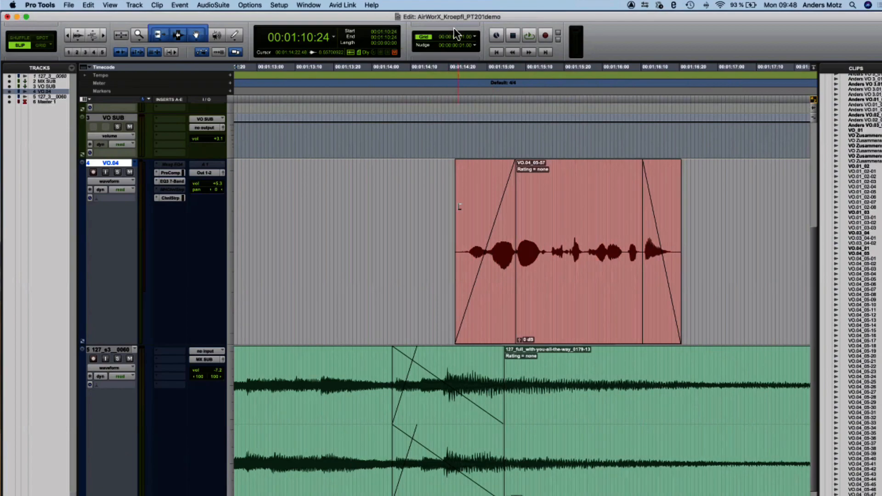
drag(459, 207, 450, 222)
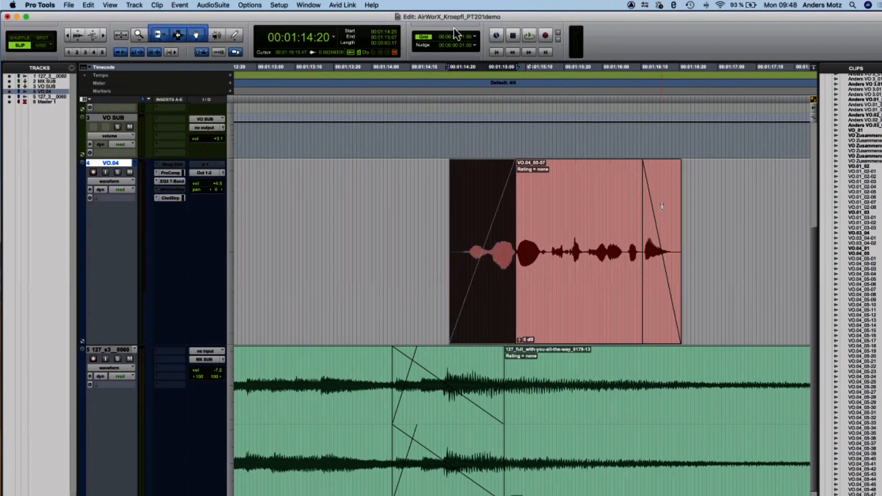
mouse_move(676, 212)
mouse_down()
mouse_move(717, 220)
mouse_move(673, 224)
mouse_move(689, 224)
mouse_up()
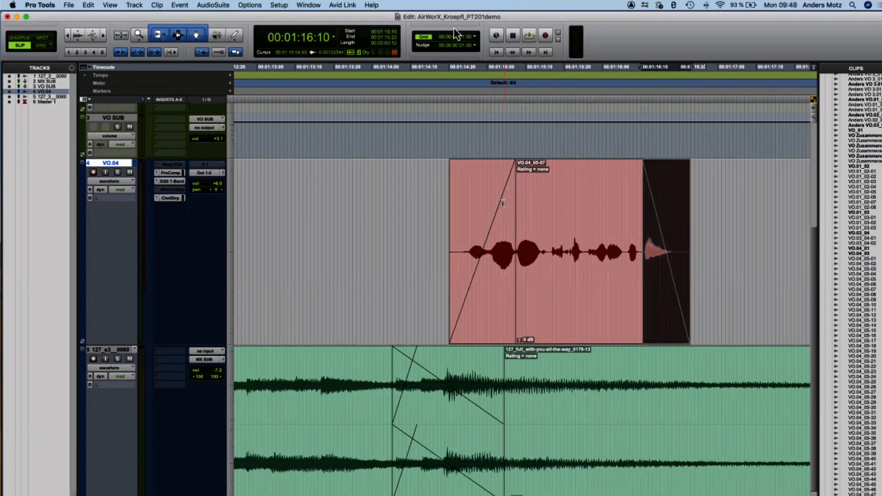
mouse_move(453, 206)
mouse_down()
mouse_move(470, 207)
mouse_move(419, 207)
mouse_move(457, 207)
mouse_move(450, 208)
mouse_up()
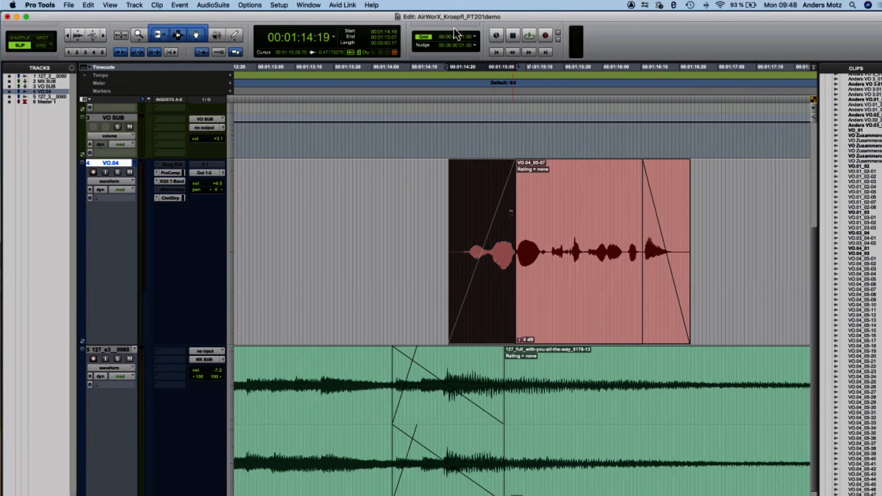
Step: Shorten and shift the last clip's fade-in to span about 1:14:26 to 1:15:07, and start its fade-out at about 1:16:10
drag(511, 213, 490, 218)
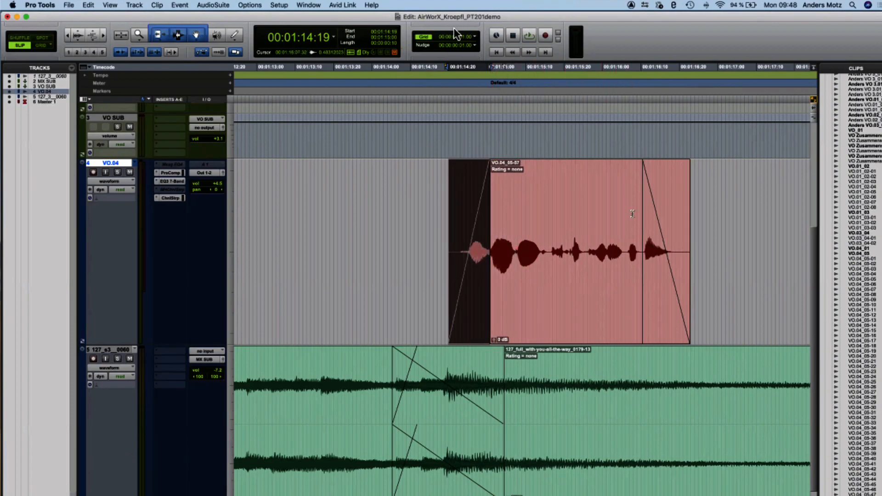
mouse_move(646, 213)
mouse_down()
mouse_move(656, 211)
mouse_move(634, 215)
mouse_move(643, 217)
mouse_up()
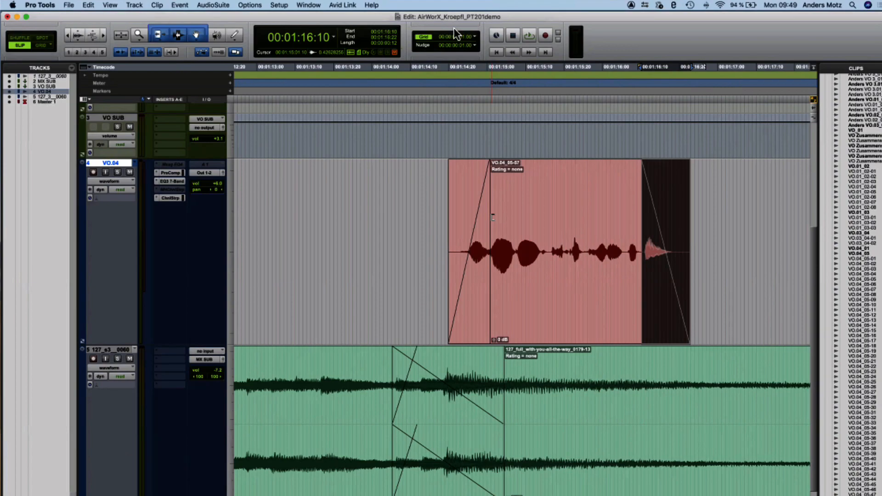
drag(493, 217, 516, 224)
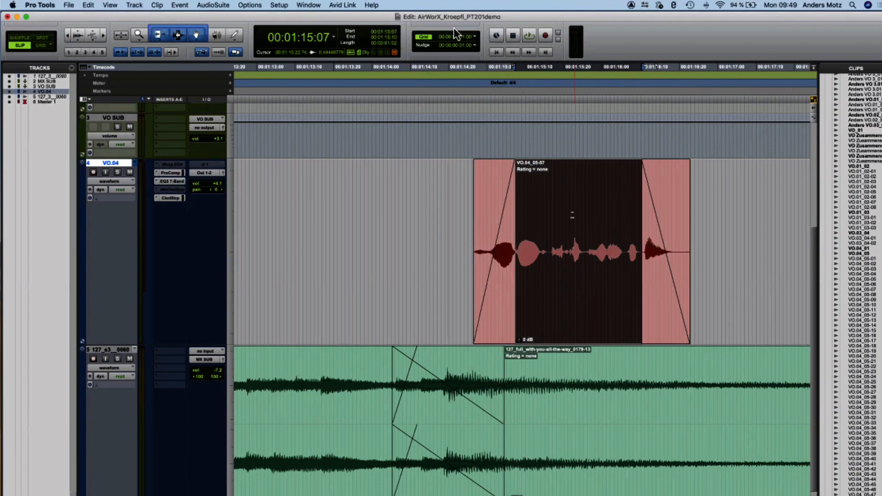
Step: Review the fade-in's shape and slope settings without changing them, and try adjusting its curve directly on the clip
double_click(493, 303)
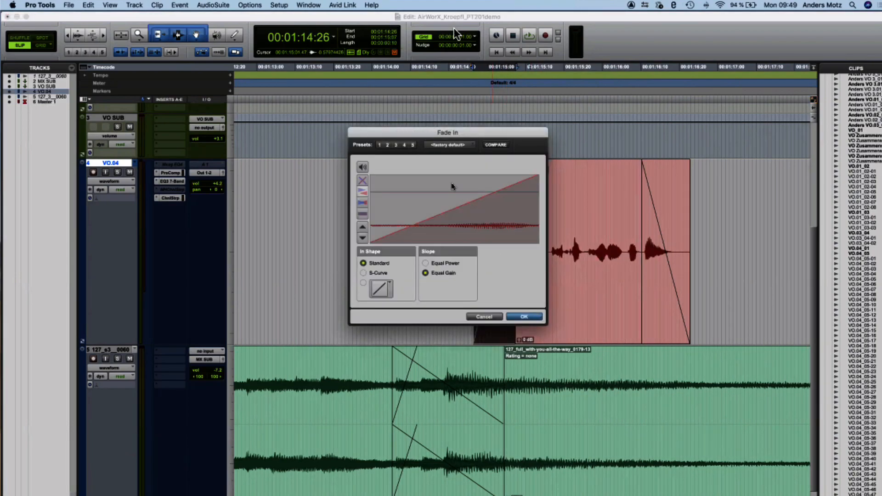
click(483, 317)
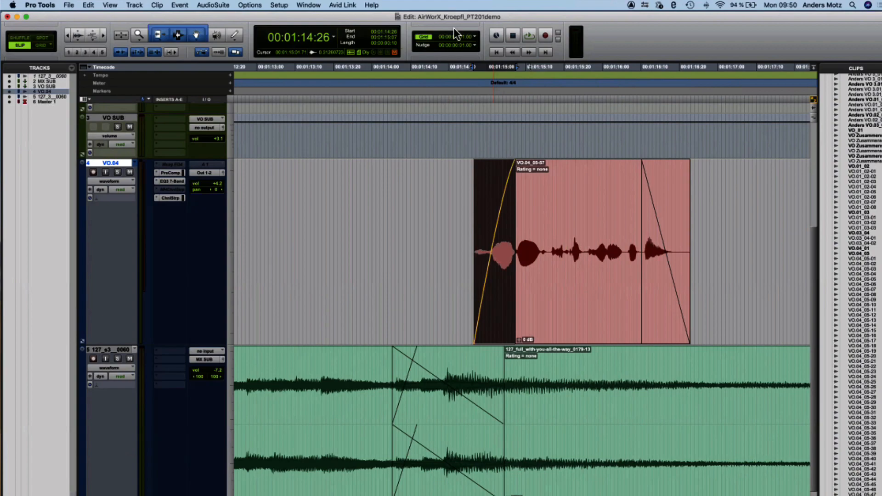
drag(494, 236, 493, 236)
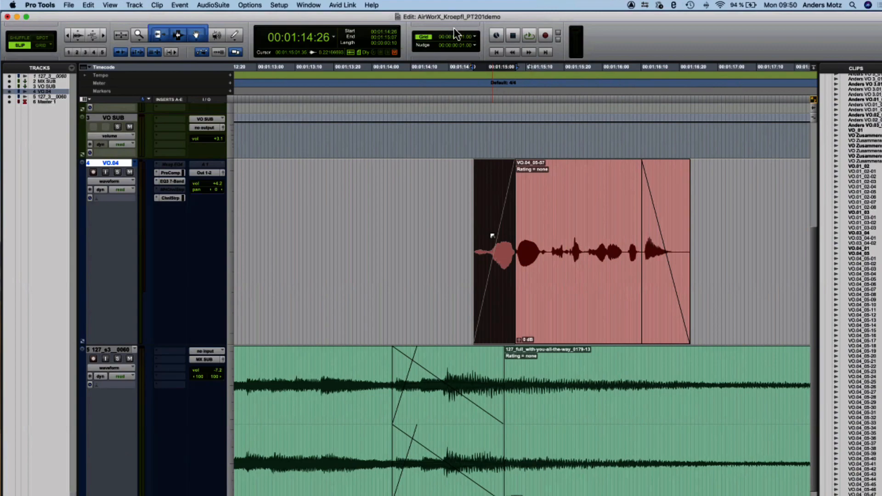
Step: Set Smart Tool Fade Adjustment to Requires Command Key in the editing preferences and apply it
click(279, 5)
click(327, 151)
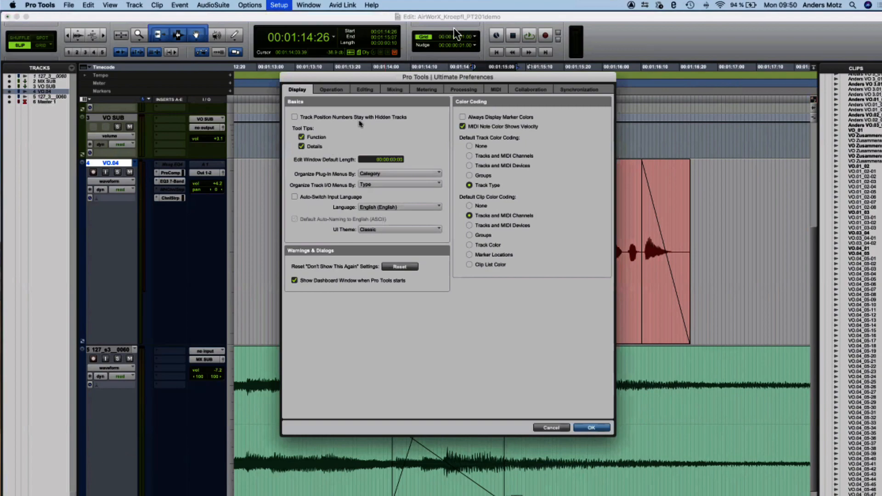
click(363, 90)
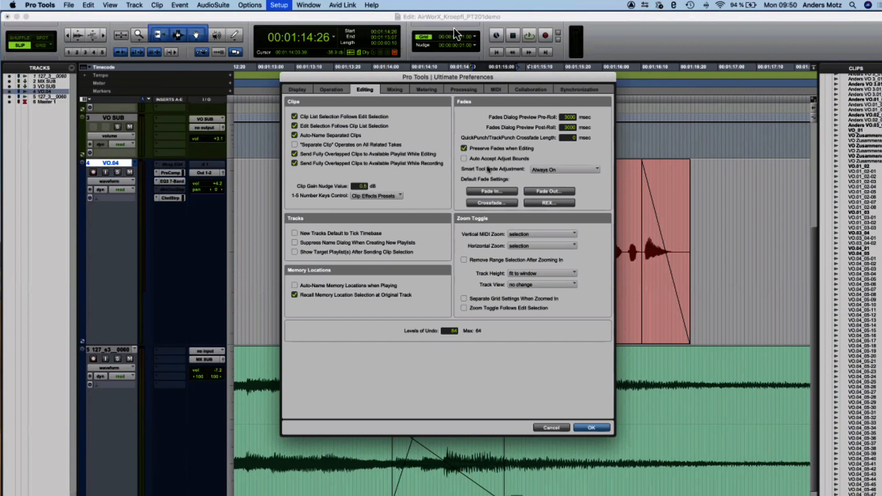
click(565, 170)
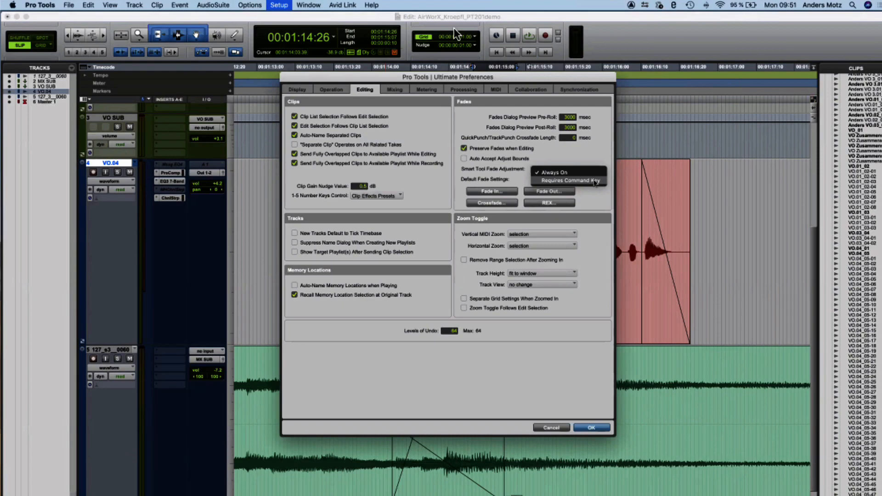
click(596, 182)
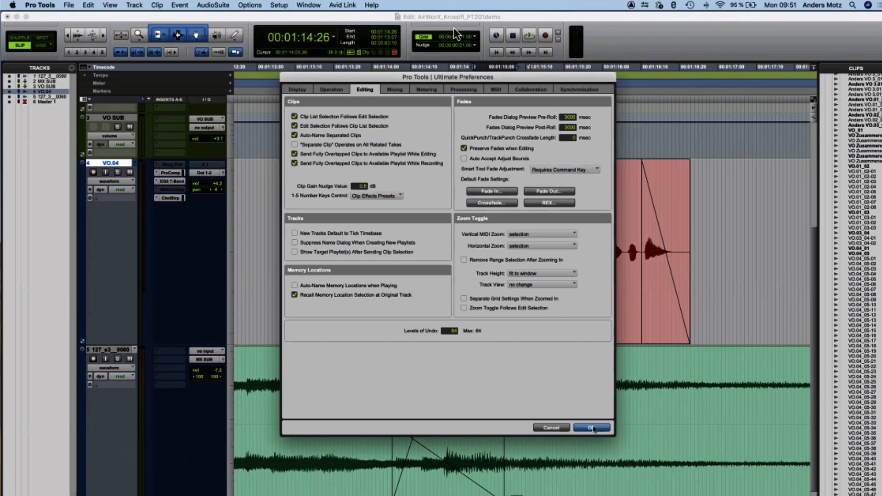
click(585, 426)
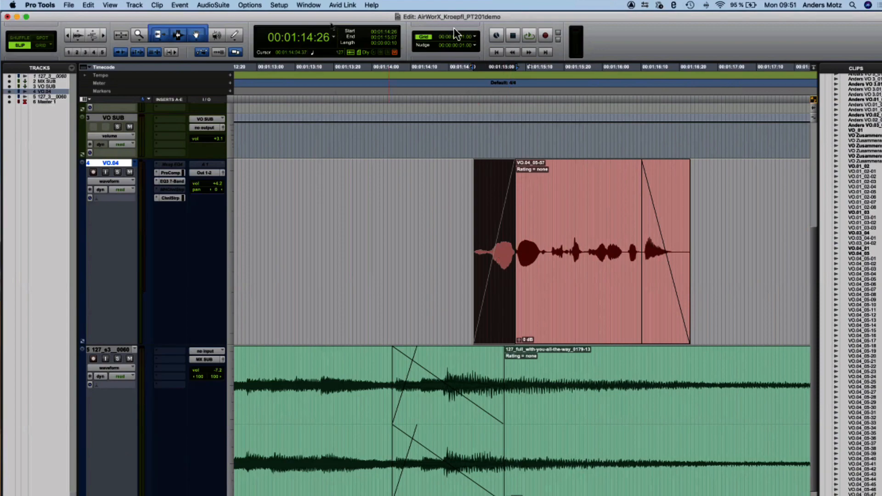
Step: Reshape the last voice-over clip's fade-in curve directly on the clip, trying different bends and finishing with a fast-rising convex curve
click(279, 5)
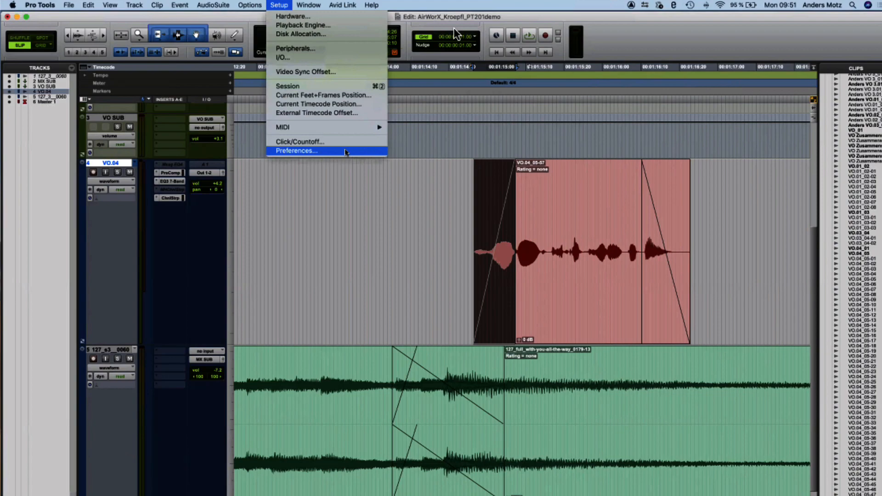
click(489, 271)
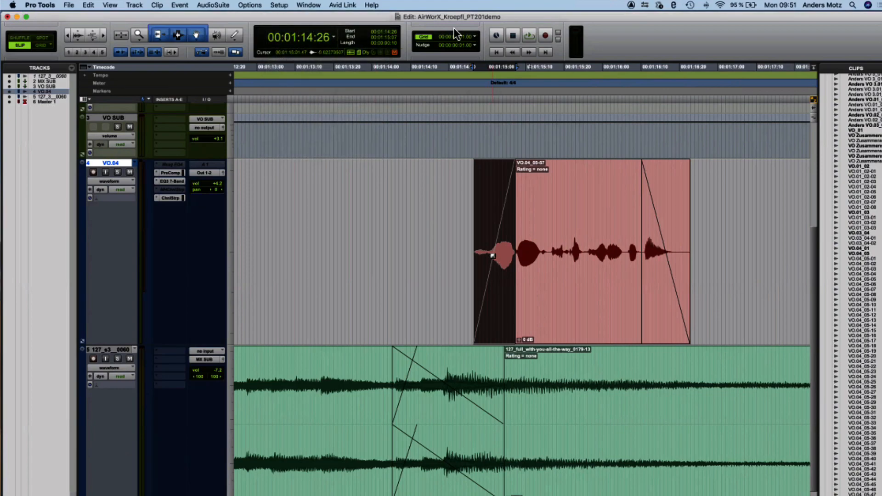
mouse_move(493, 256)
mouse_down()
mouse_move(505, 256)
mouse_move(485, 255)
mouse_move(503, 256)
mouse_move(487, 256)
mouse_move(499, 256)
mouse_move(488, 255)
mouse_move(489, 269)
mouse_up()
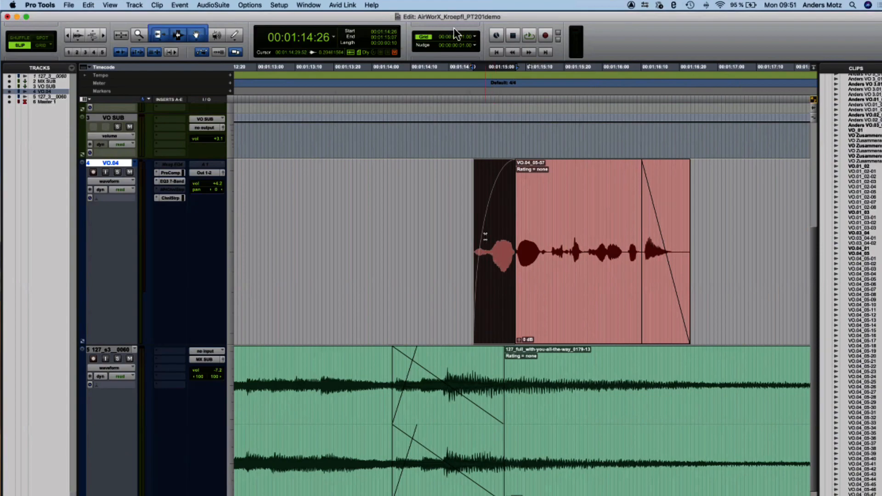
drag(486, 238, 496, 255)
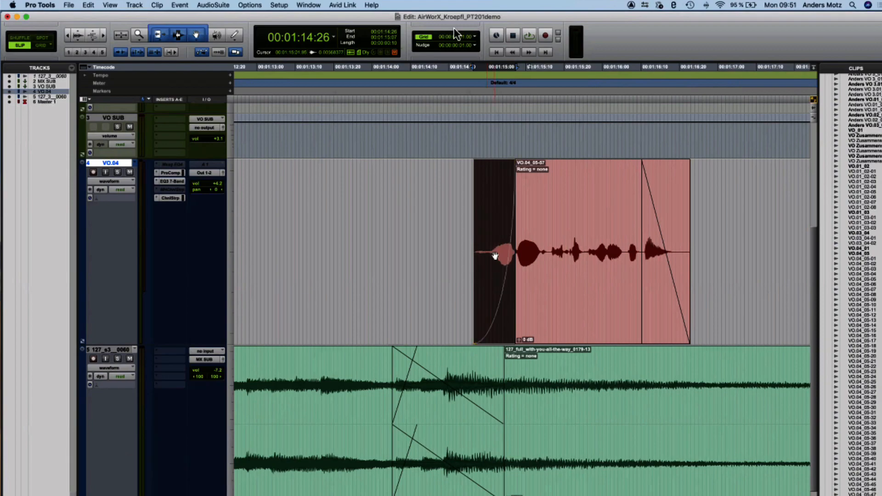
click(503, 270)
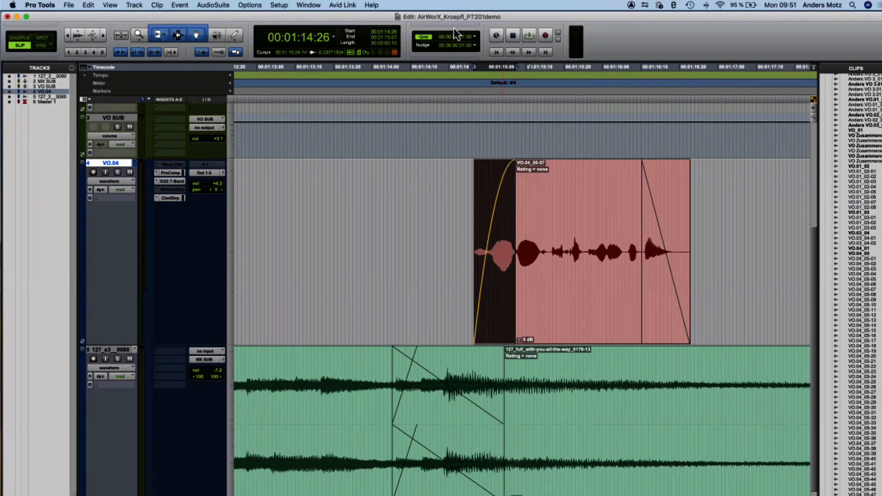
drag(502, 270, 497, 271)
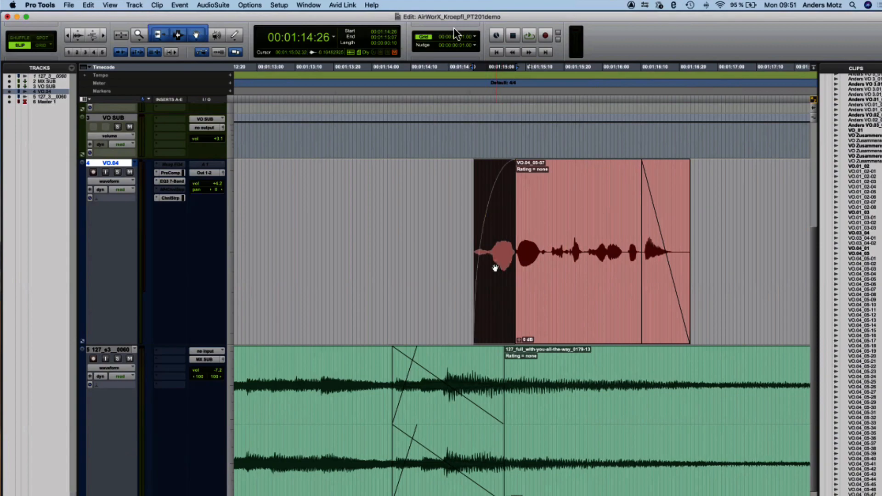
Step: Set Smart Tool Fade Adjustment to Always On in the editing preferences
click(281, 6)
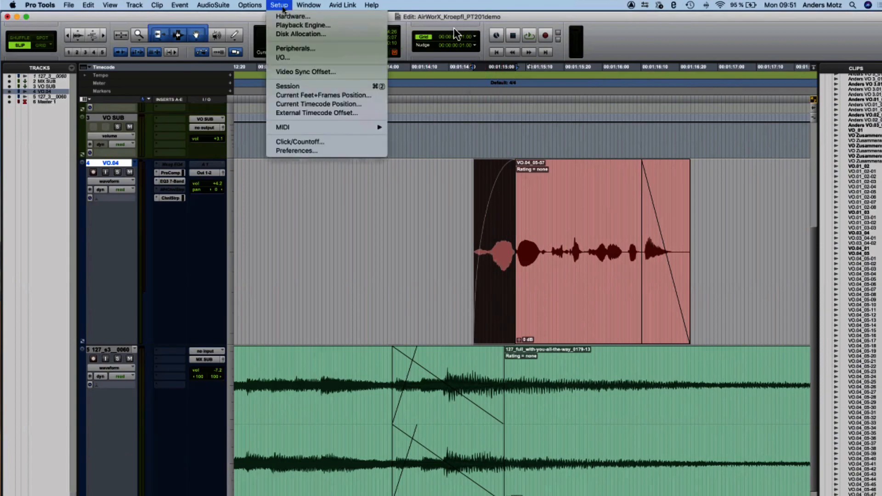
click(337, 151)
click(555, 170)
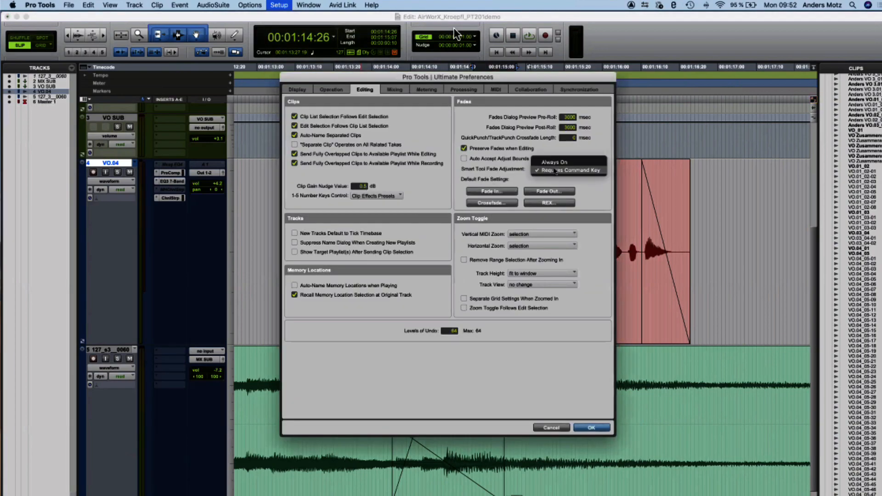
click(567, 162)
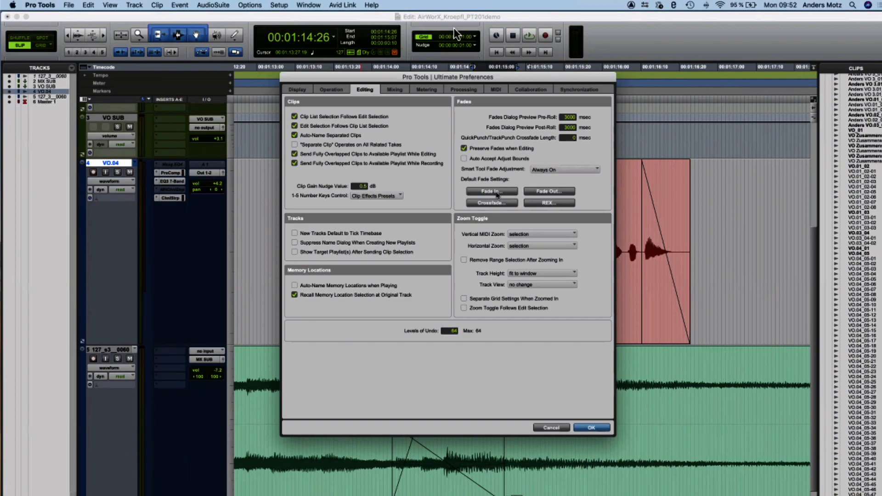
Step: Switch the default fade-in from Standard to the linear preset shape and apply the preferences
click(496, 195)
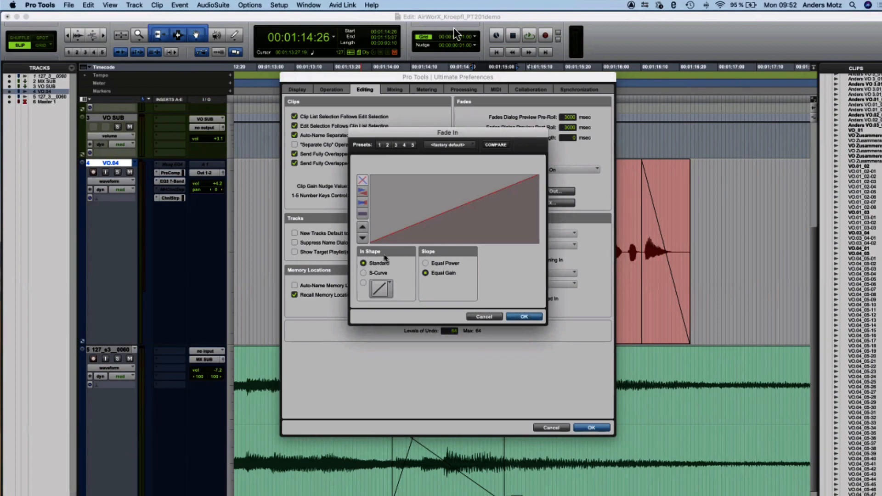
click(363, 284)
click(534, 318)
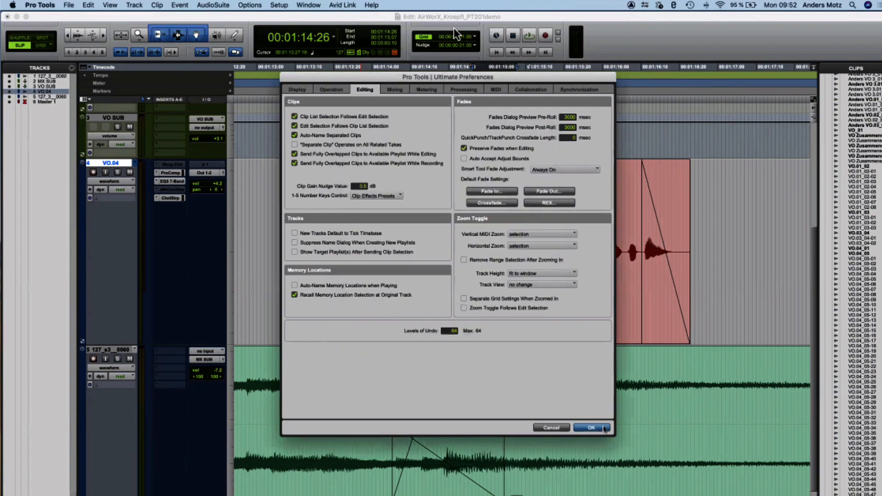
click(591, 428)
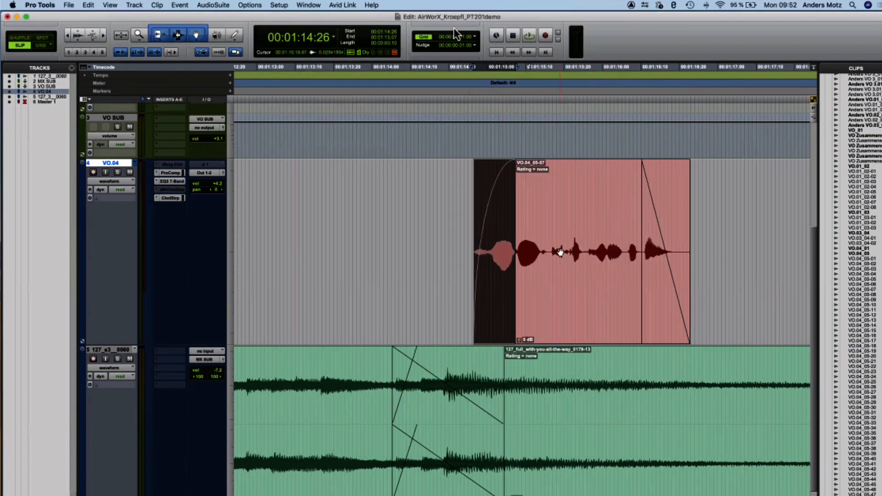
Step: Create a fade-in on clip VO.04_05-39 spanning about 1:04:25 to 1:05:13
scroll(560, 253, right, 10)
scroll(558, 257, left, 15)
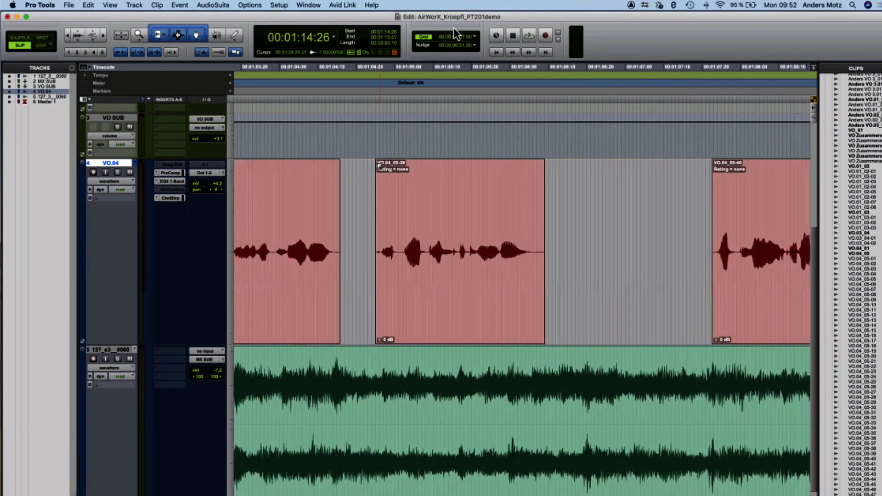
drag(378, 164, 446, 187)
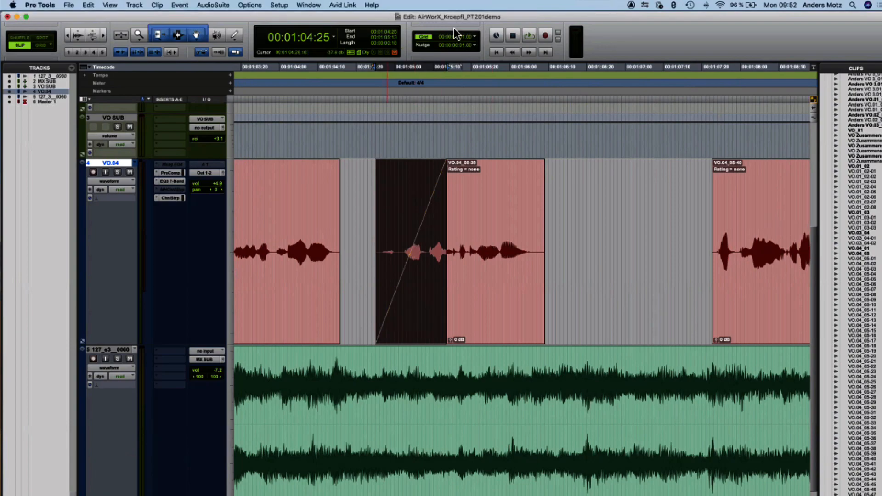
Step: Set the default fade-in's In Shape to Standard in the editing preferences
click(279, 5)
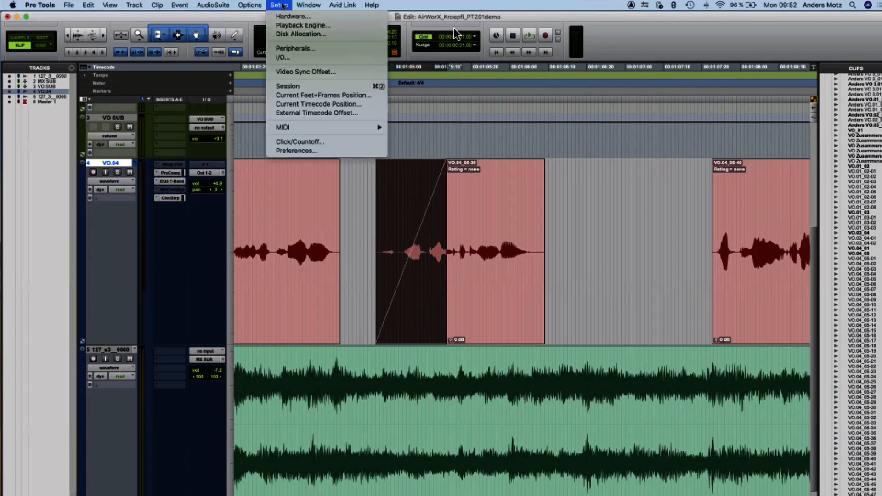
click(333, 153)
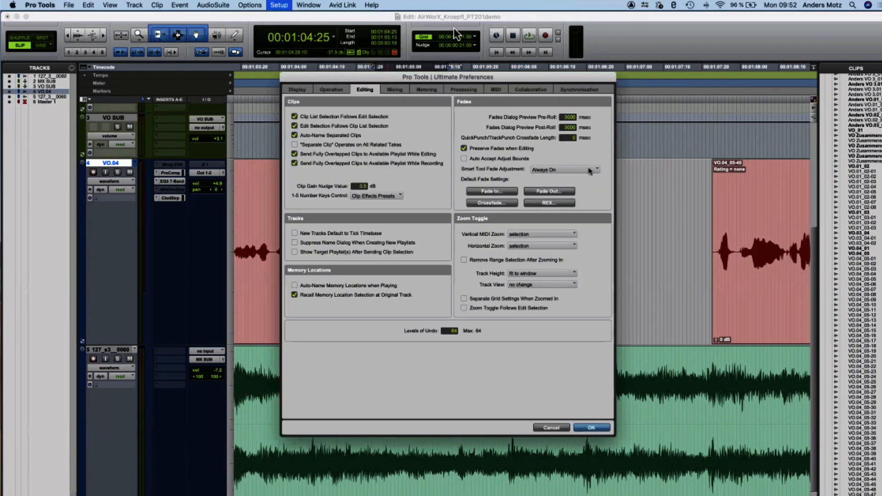
click(500, 192)
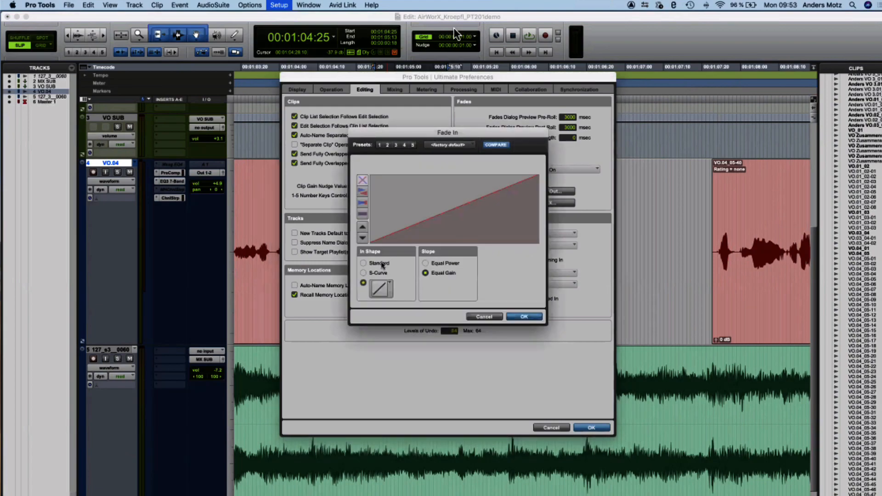
click(363, 263)
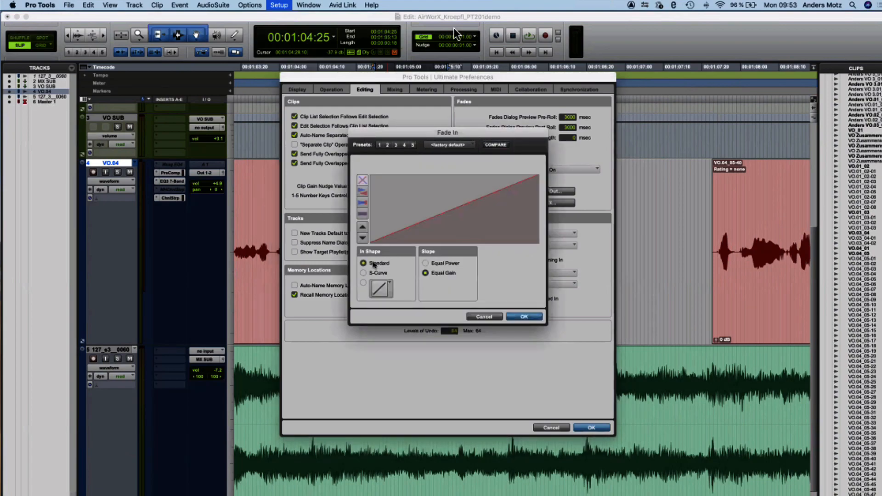
click(524, 318)
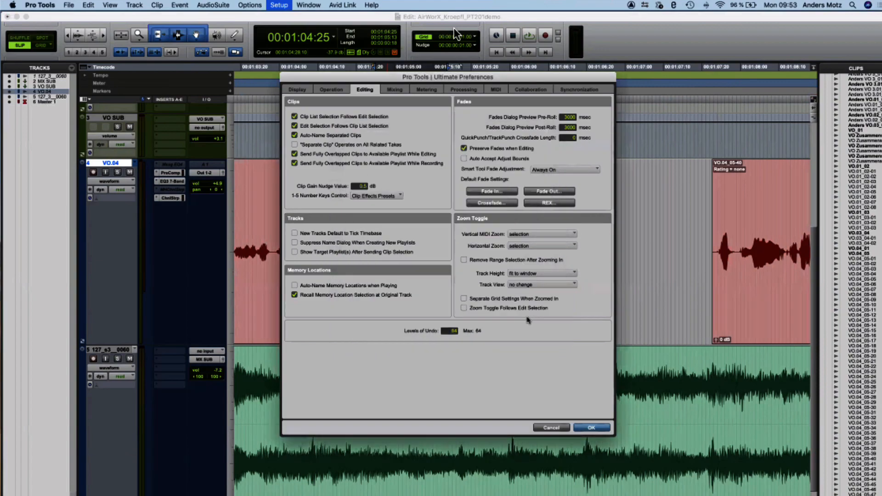
Step: Review the default fade-out's shape and slope settings and apply the preferences
click(539, 193)
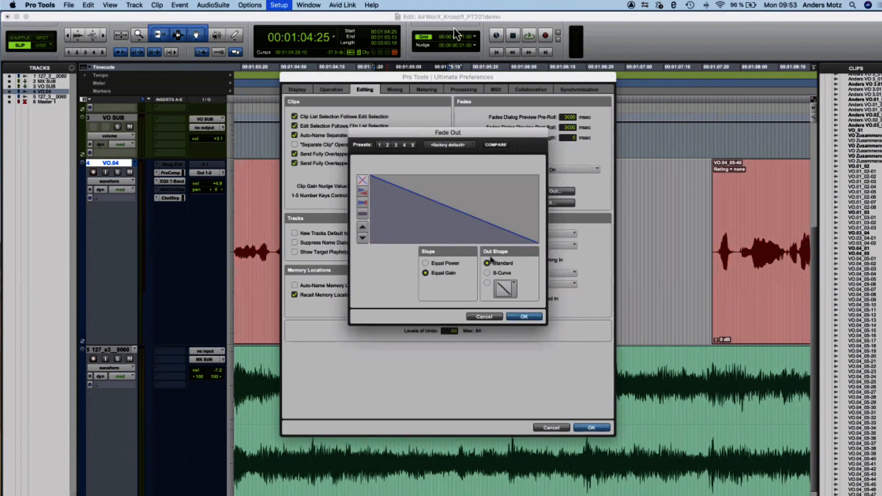
click(523, 317)
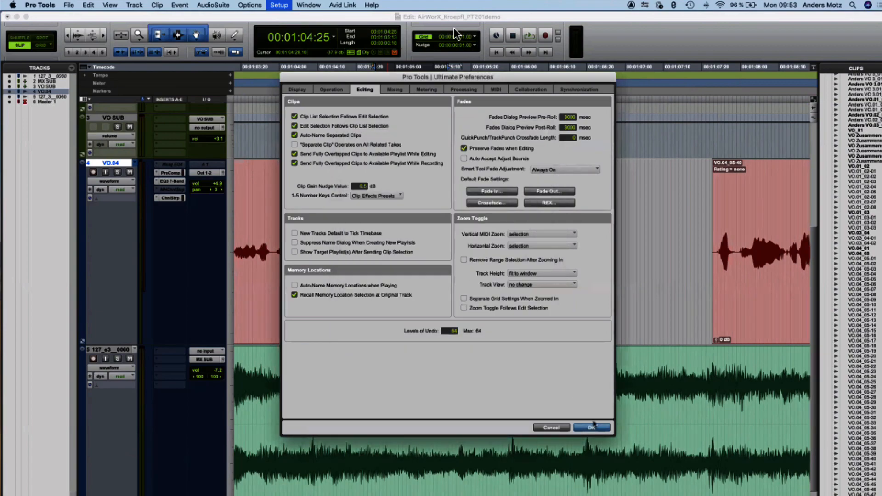
click(594, 428)
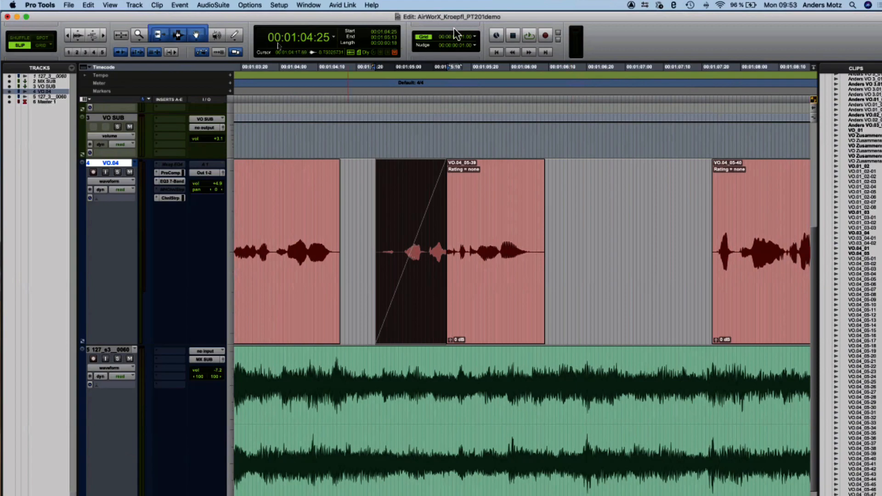
Step: Bend the default fade-in's Standard curve into a fast-rising convex shape and apply the preferences
click(279, 5)
click(329, 151)
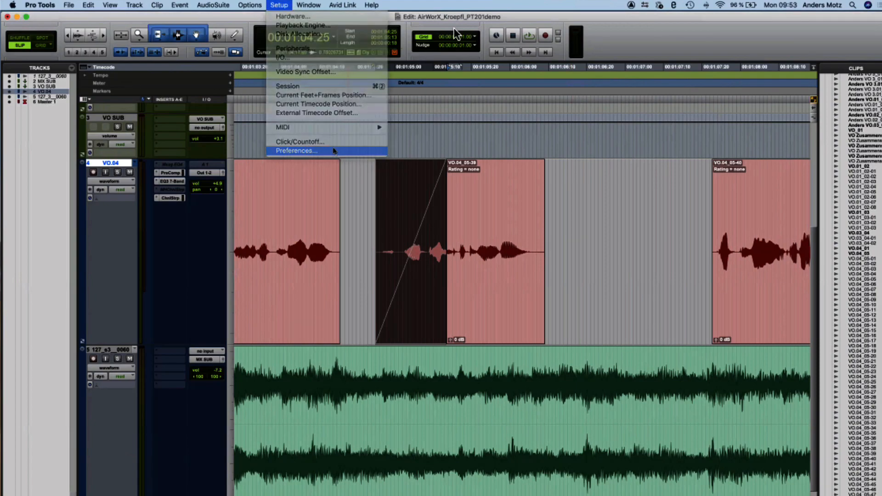
click(497, 193)
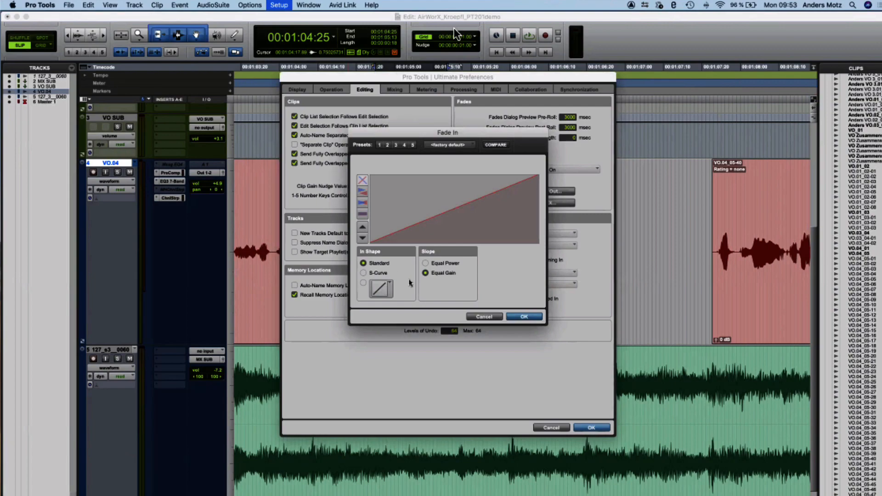
drag(455, 211, 416, 210)
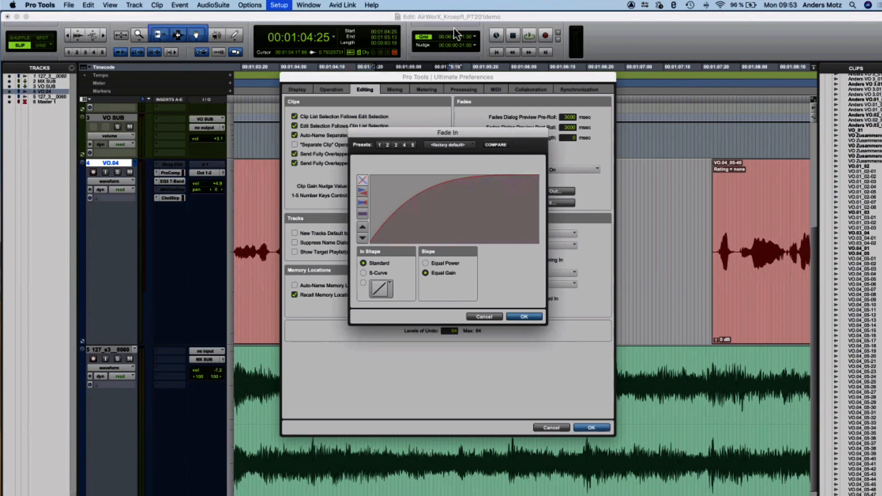
click(524, 317)
click(592, 428)
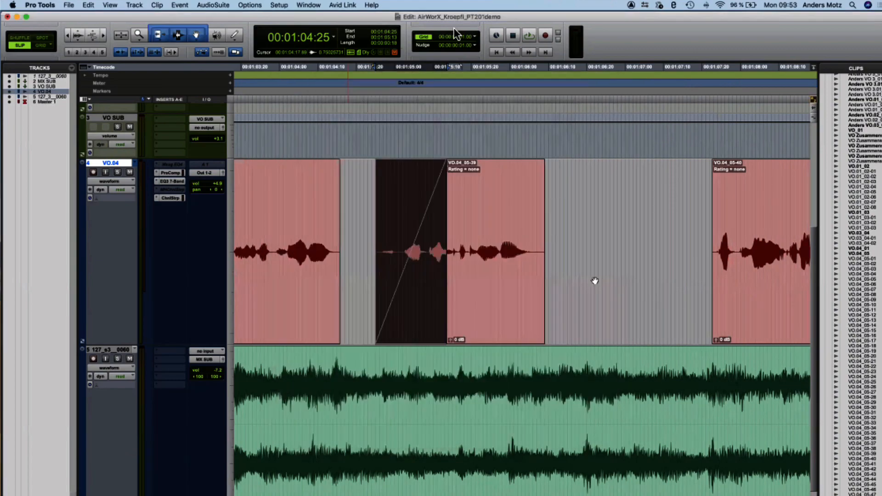
Step: Create a fade-in on clip VO.04_05-38 spanning about 1:02:01 to 1:02:26 and try adjusting its curve on the clip
scroll(547, 266, left, 10)
scroll(570, 242, right, 5)
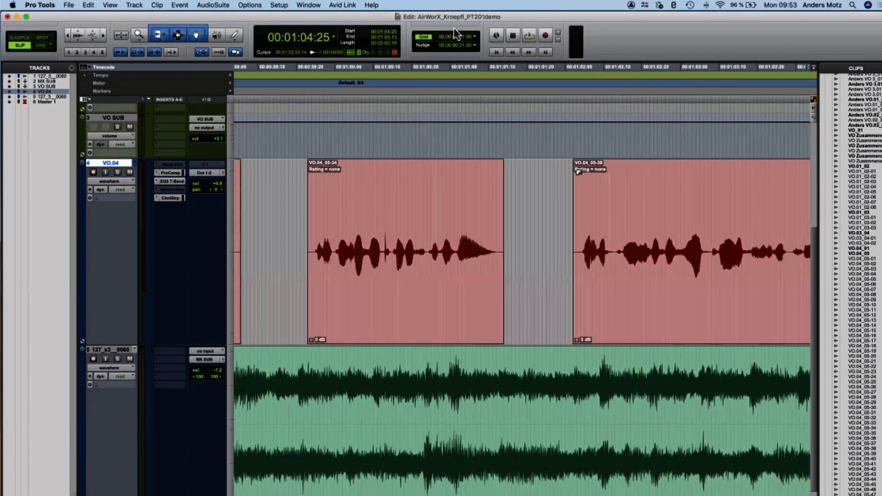
drag(577, 175, 669, 213)
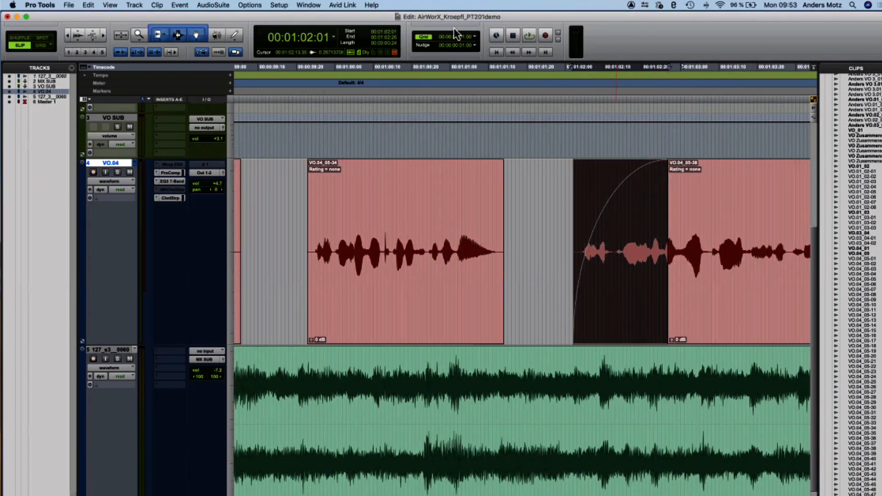
mouse_move(617, 233)
mouse_down()
mouse_move(653, 232)
mouse_move(595, 233)
mouse_move(640, 233)
mouse_move(598, 232)
mouse_move(617, 243)
mouse_up()
Step: Set the default fade-in's In Shape to the linear preset in the editing preferences and apply it
click(285, 7)
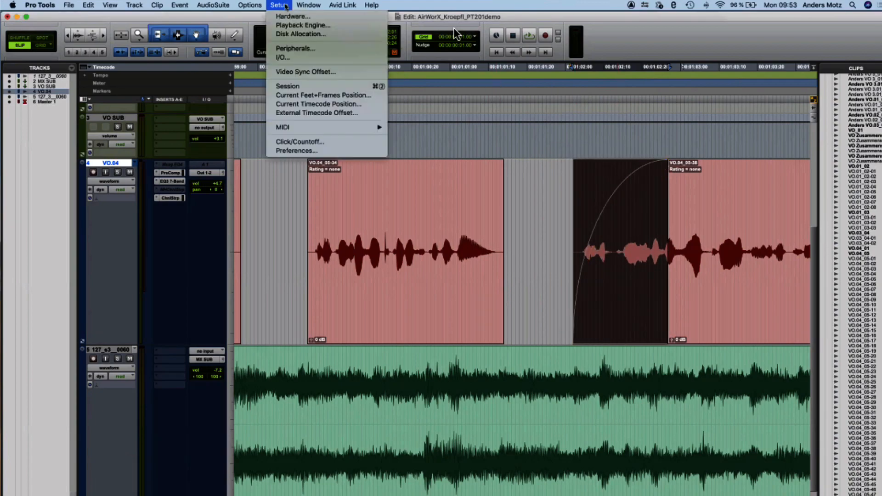
click(341, 152)
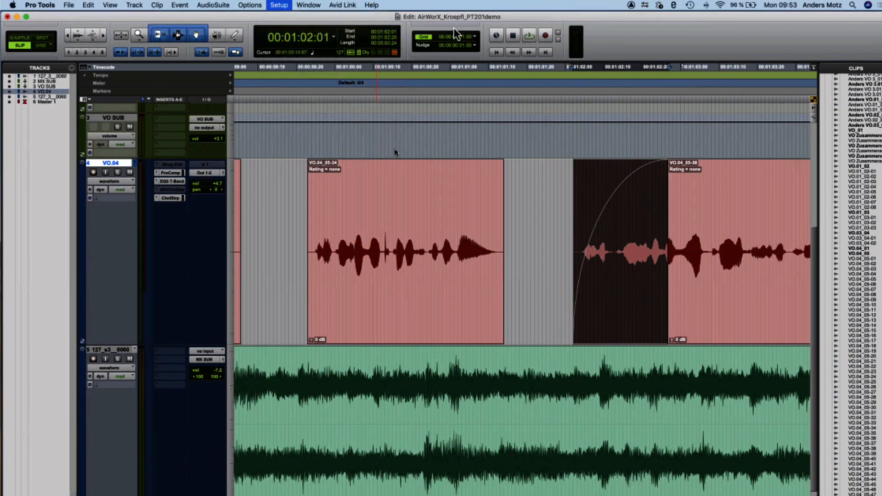
click(494, 191)
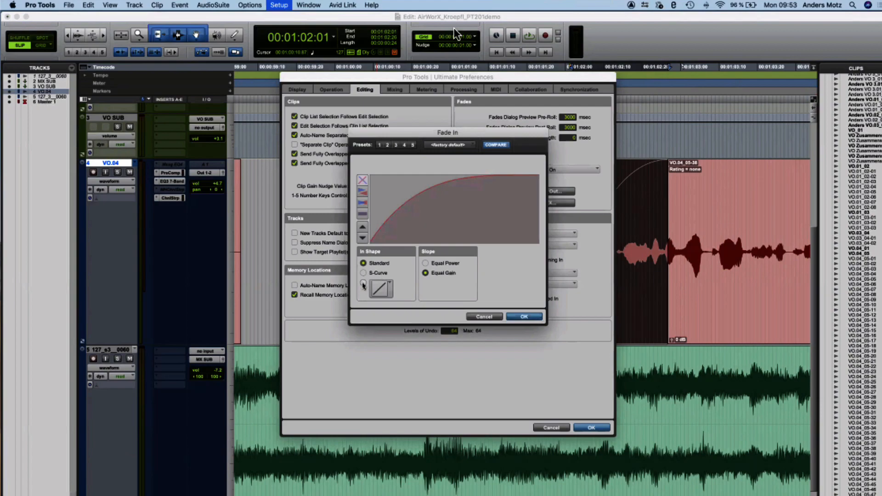
click(363, 283)
click(523, 317)
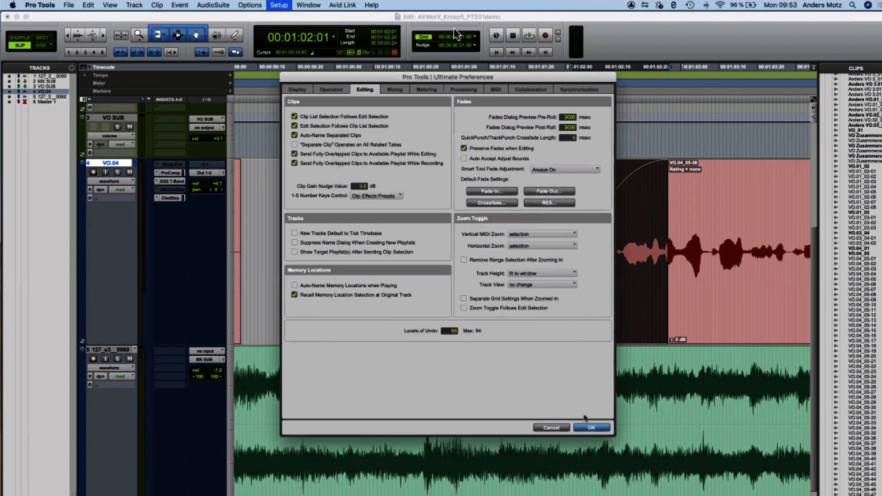
click(593, 429)
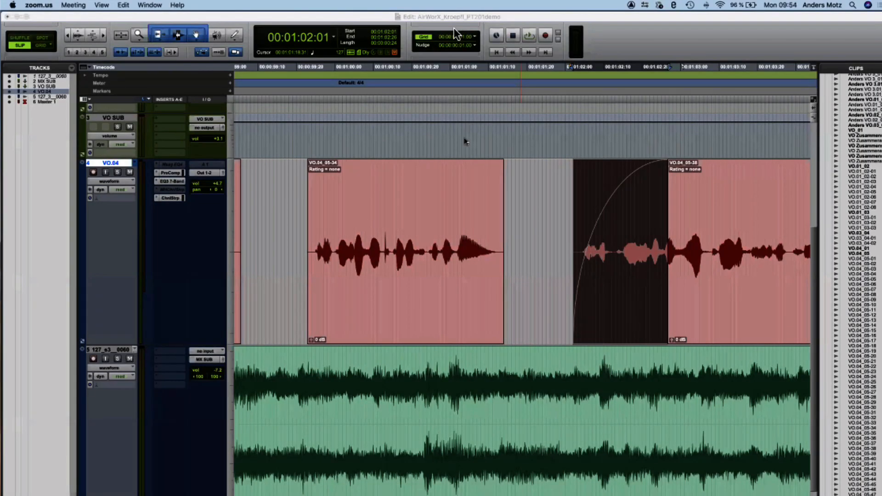
Step: Deselect the fade-in by placing the edit cursor on the VO SUB track at about 1:01:03
click(465, 141)
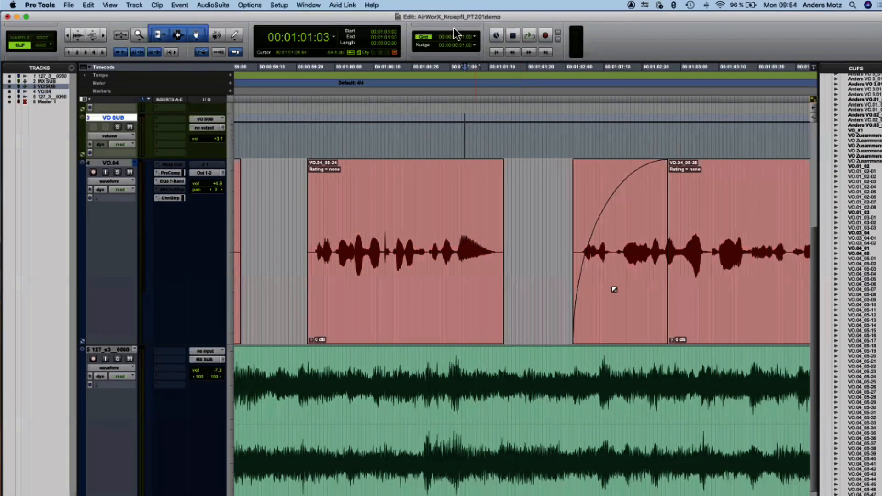
scroll(475, 252, left, 5)
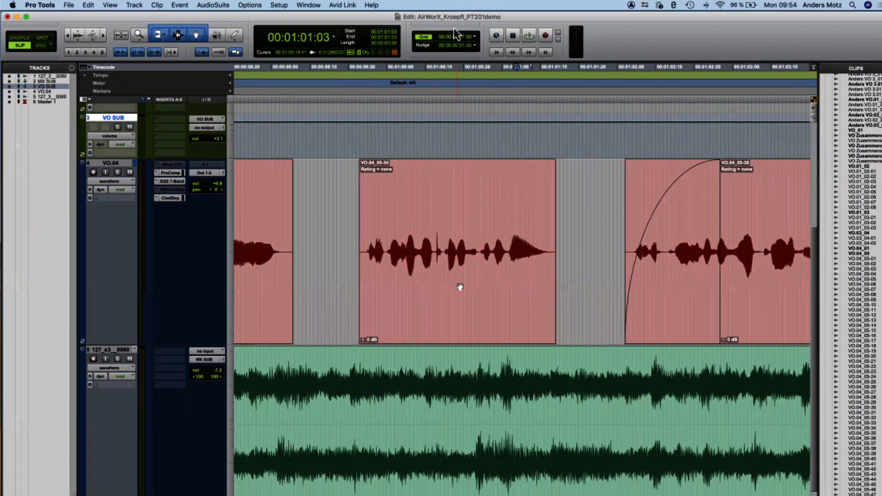
Step: Select the gap between clips VO.04_05-34 and VO.04_05-38, extending the selection to include the whole clip VO.04_05-34
double_click(575, 216)
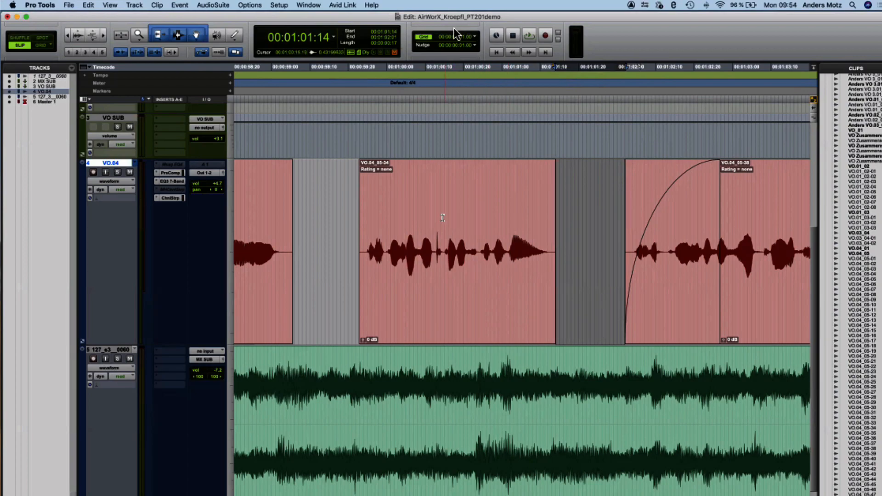
click(426, 302)
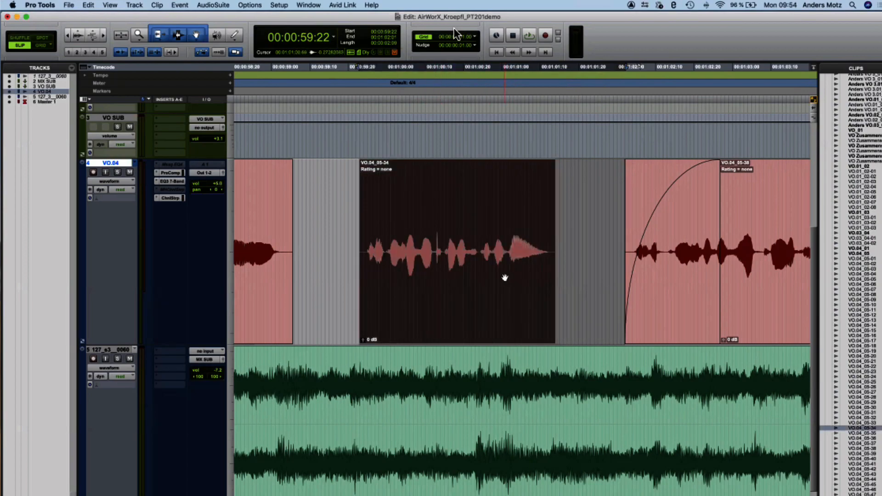
Step: Select clip VO.04_05-30 with part of the following gap up to about 56:27 and move the selection to start at 54:17
key(r)
key(r)
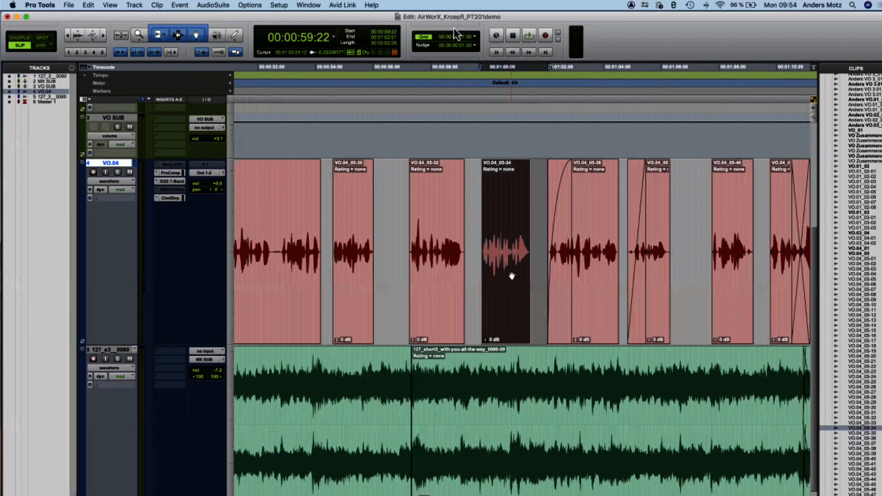
scroll(512, 276, right, 15)
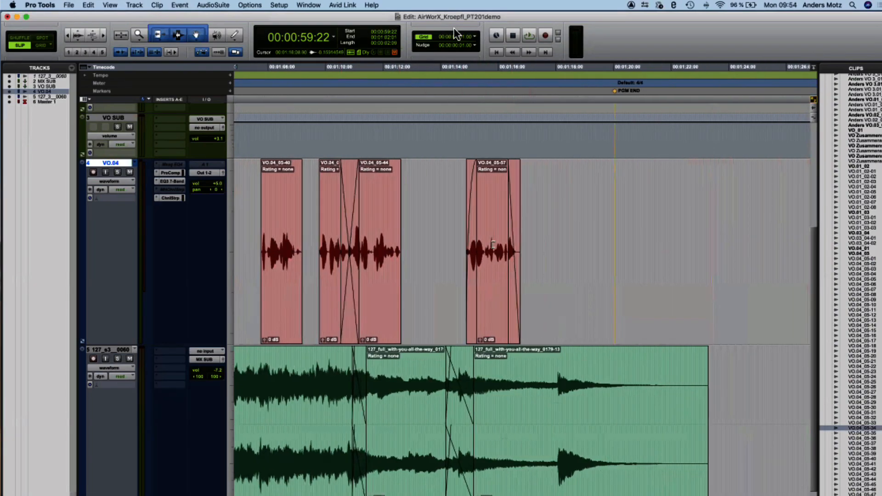
scroll(413, 232, left, 20)
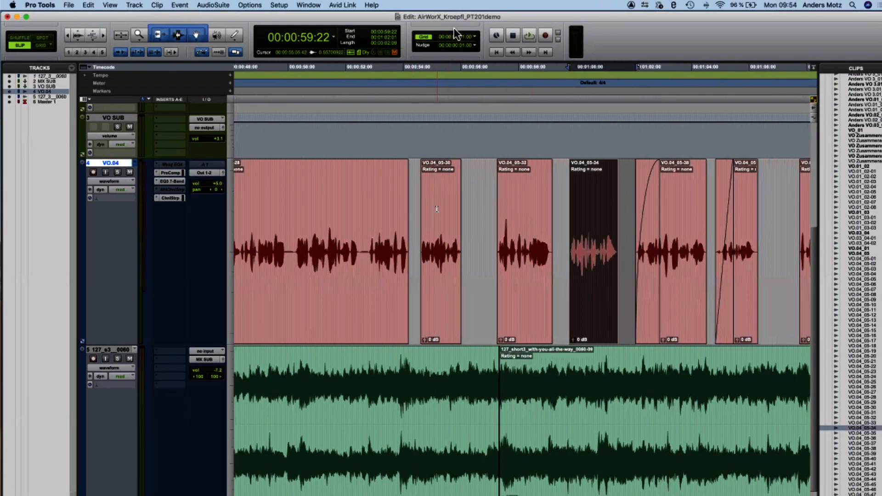
double_click(437, 210)
shift+click(487, 208)
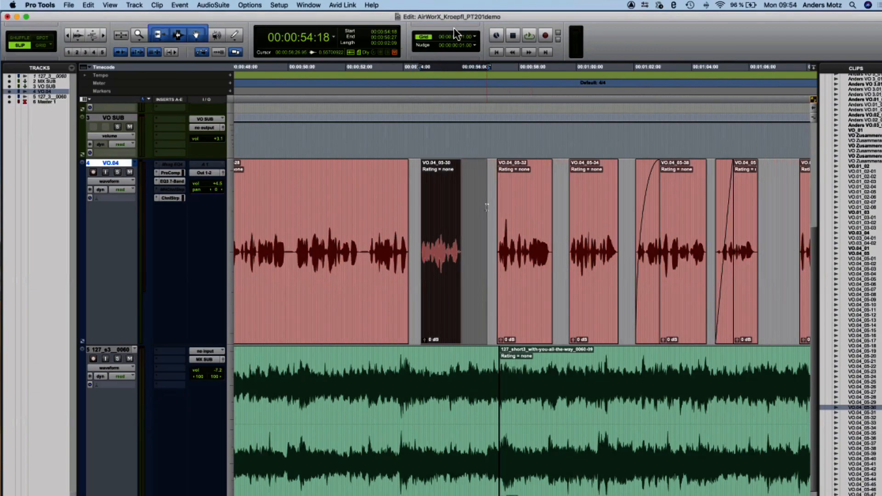
click(456, 305)
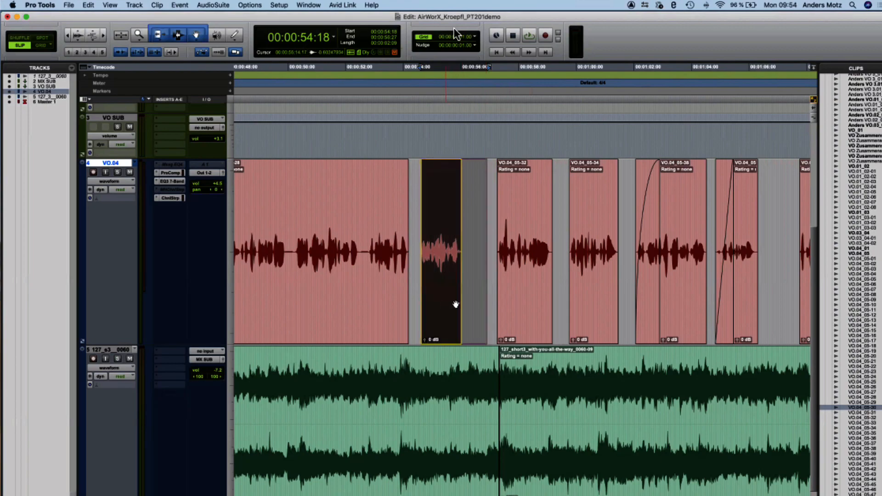
mouse_move(456, 304)
mouse_down()
mouse_move(324, 302)
mouse_move(451, 302)
mouse_up()
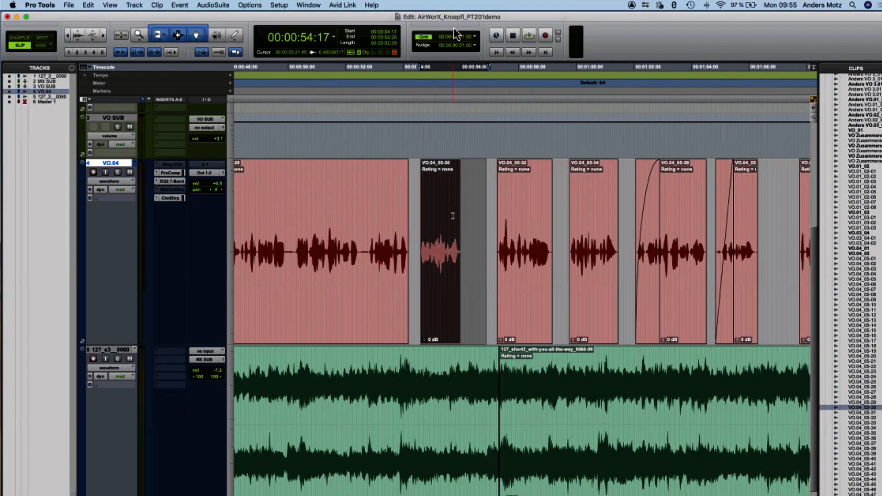
Step: Extend the selection partway into clip VO.04_05-32, move clip VO.04_05-30 to 54:24, and place the edit cursor at 54:15
shift+click(524, 248)
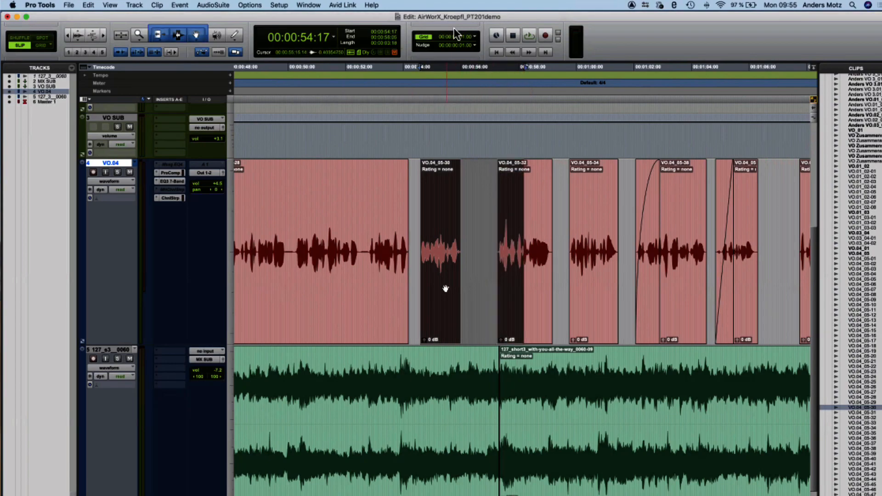
drag(446, 288, 478, 299)
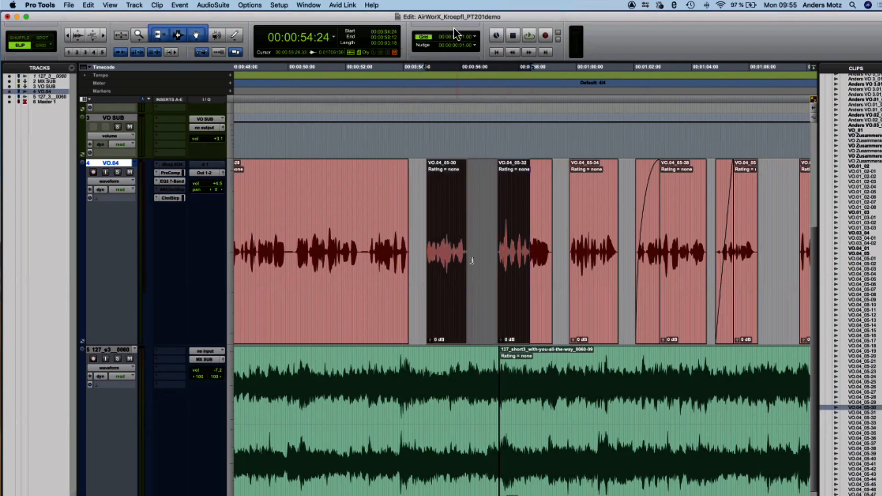
click(419, 220)
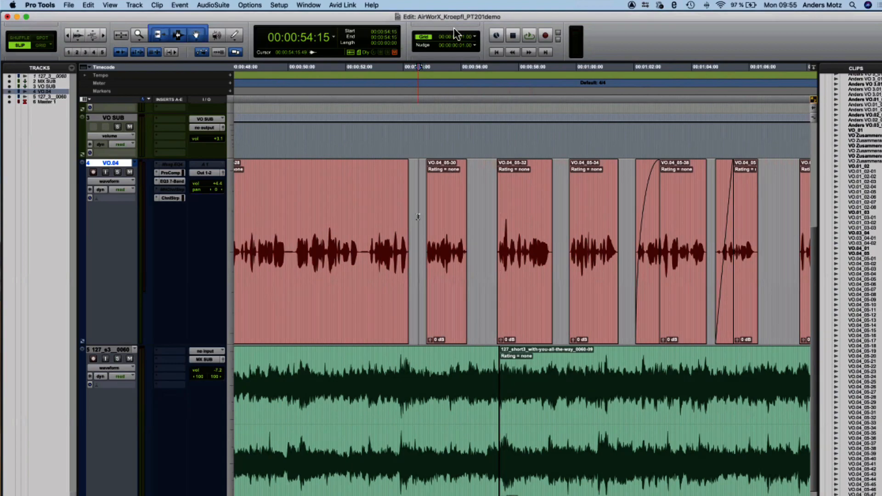
Step: Demonstrate horizontal zooming by zooming the timeline out past the whole session and back in around the cursor at 54:15
key(super+bracketright)
scroll(546, 216, right, 3)
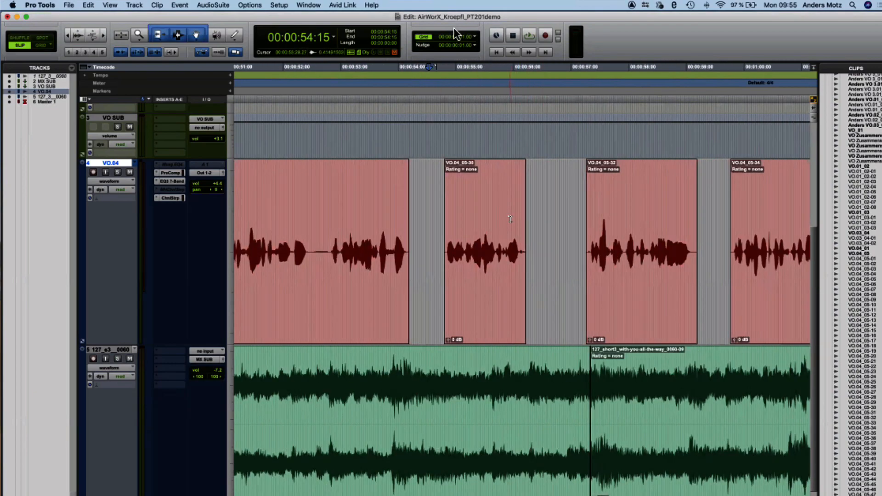
key(super+bracketleft)
key(super+bracketleft)
key(super+bracketleft)
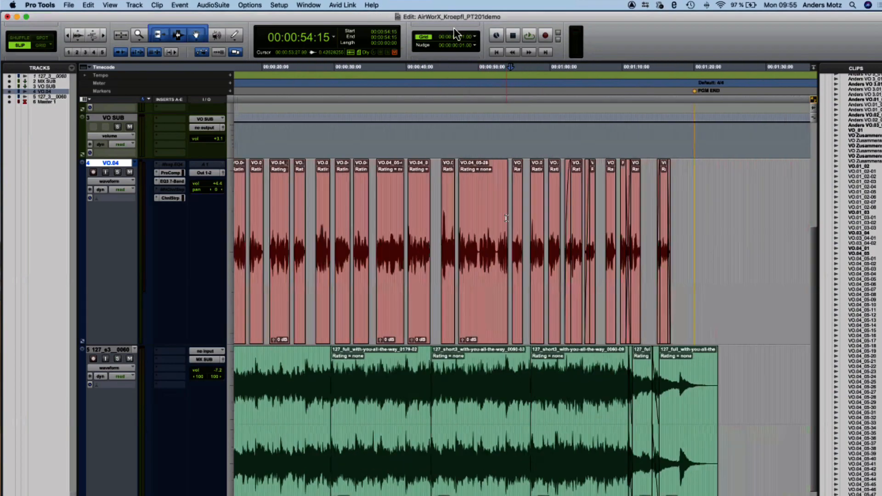
key(super+bracketleft)
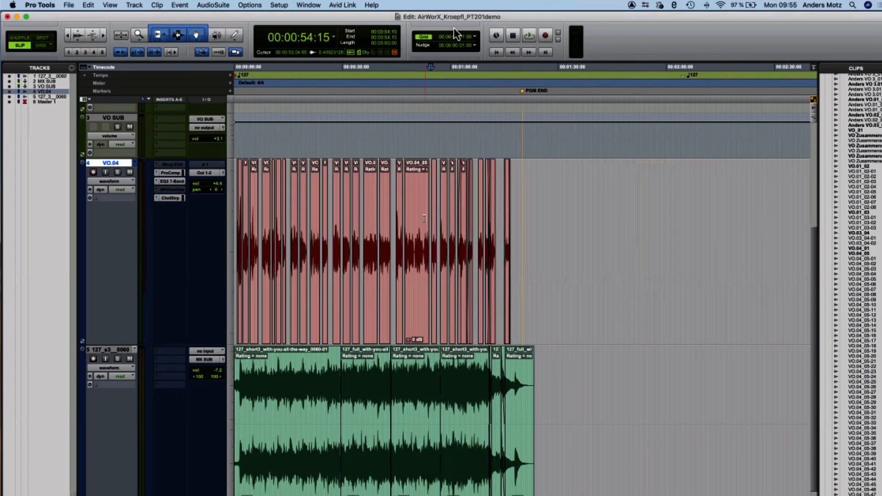
key(r)
key(r)
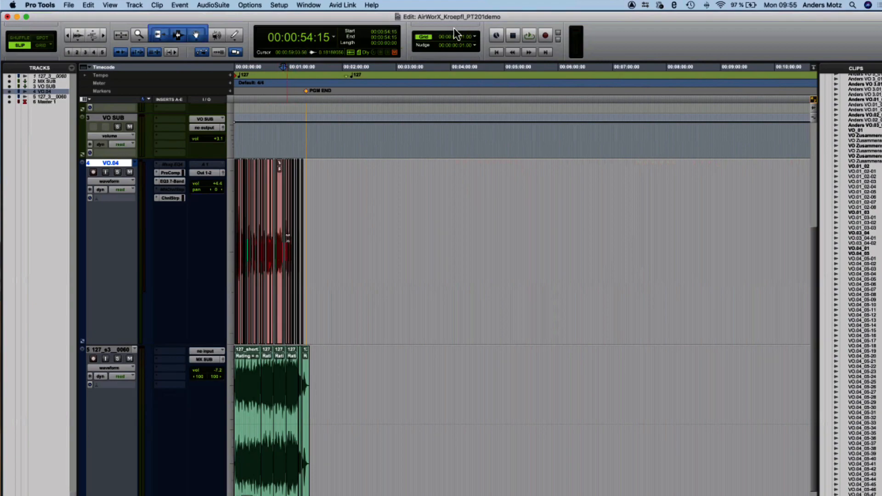
key(t)
key(t)
key(t)
key(t)
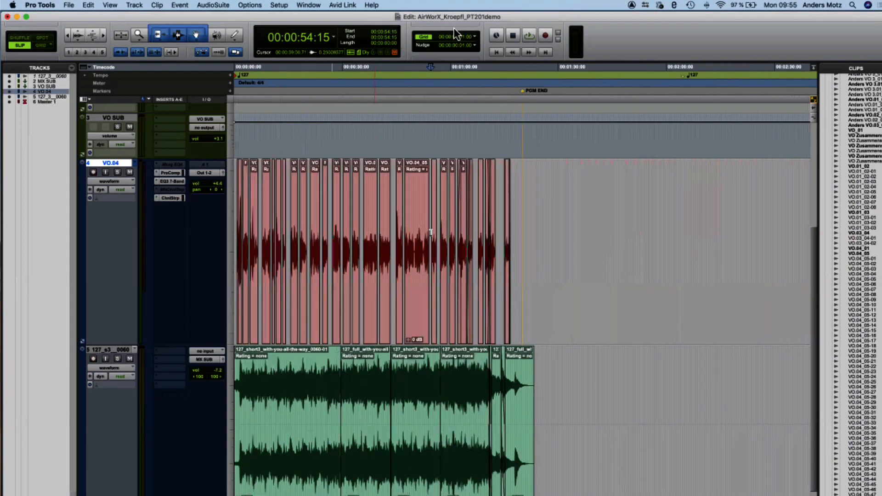
key(t)
key(t)
key(t)
key(t)
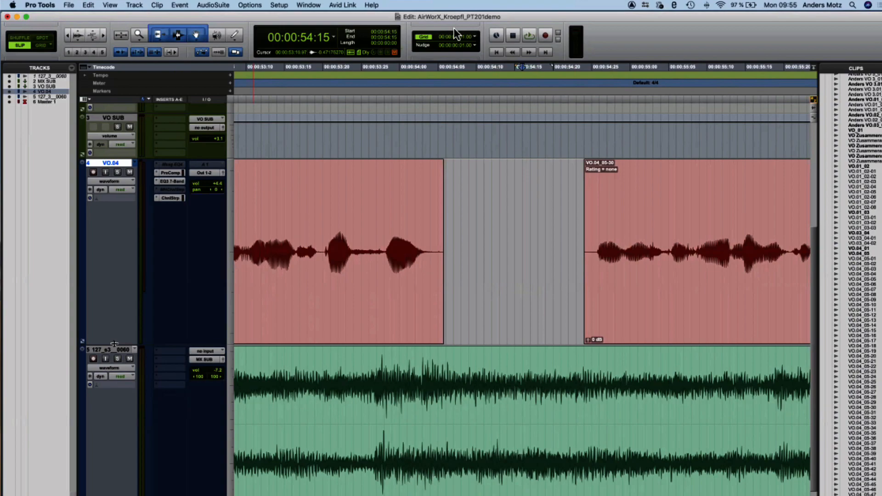
Step: Shrink the VO.04 track to its smallest height, select a short range at about 54:00, and select the whole clip VO.04_05-28
drag(114, 344, 161, 159)
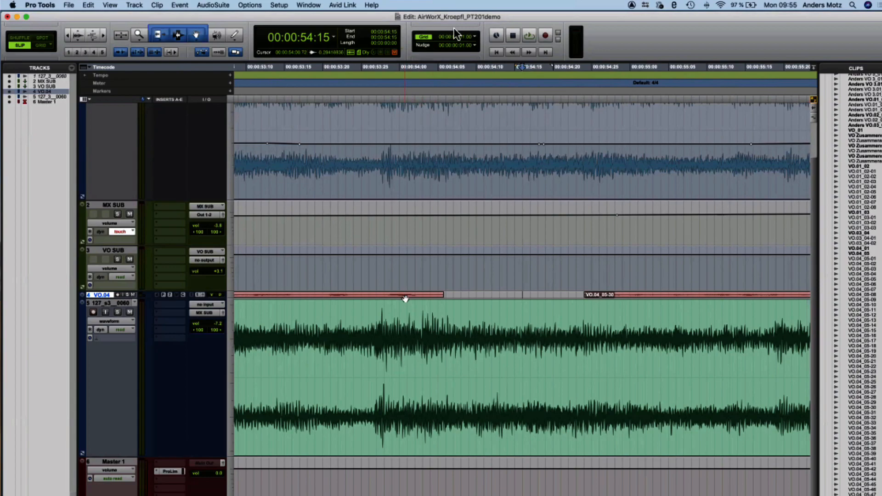
drag(406, 294, 413, 295)
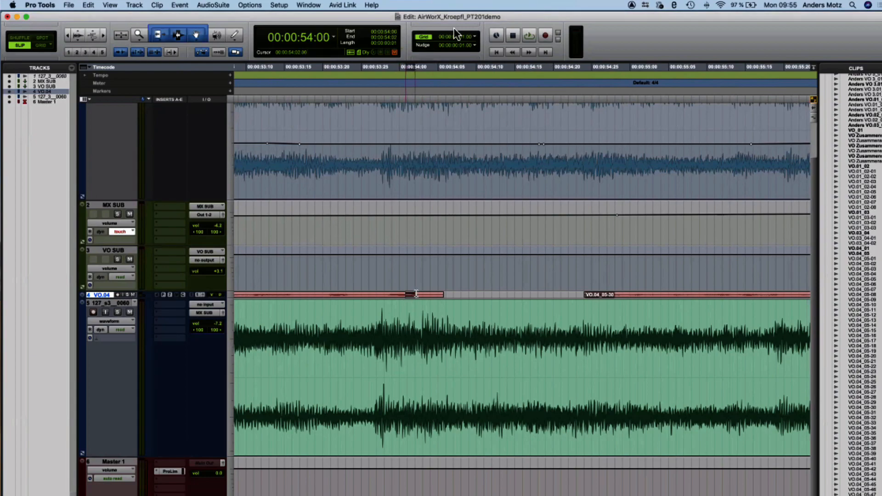
click(407, 299)
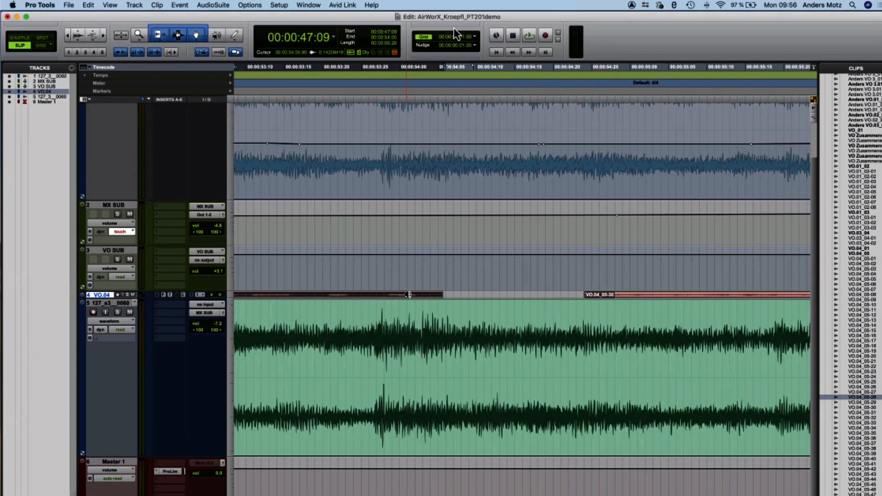
Step: Enlarge the VO.04 track step by step, reducing it by one step at the end
key(ctrl+Up)
key(ctrl+Up)
key(ctrl+Up)
key(ctrl+Up)
key(ctrl+Up)
key(ctrl+Up)
key(ctrl+Down)
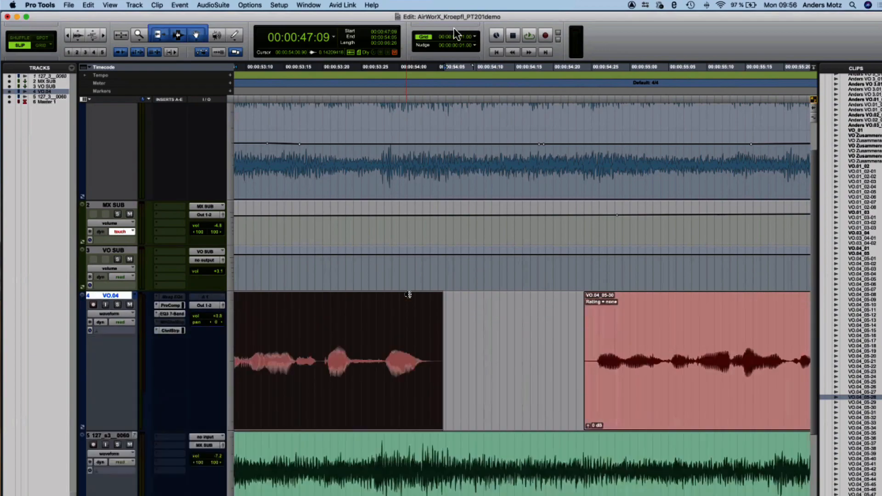
scroll(408, 299, down, 4)
scroll(408, 301, up, 1)
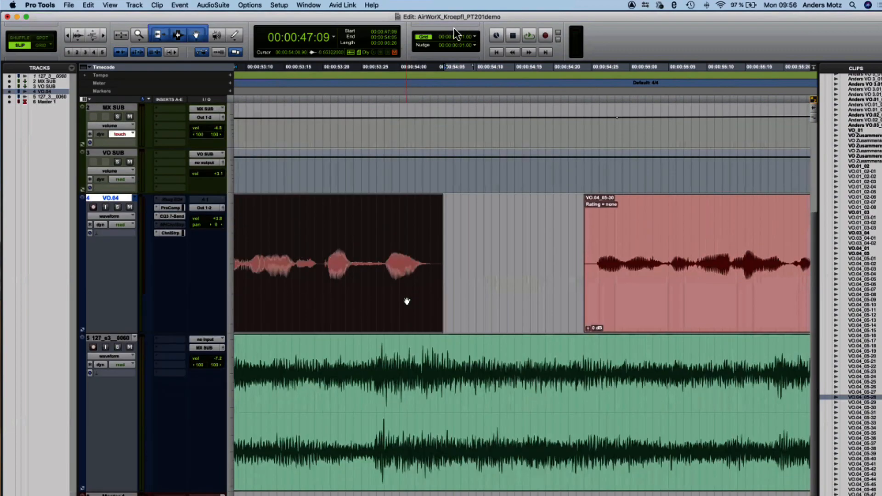
Step: Toggle the zoom onto the selected clip VO.04_05-28 and back, and zoom the timeline out to show its neighbouring clips
key(ctrl+e)
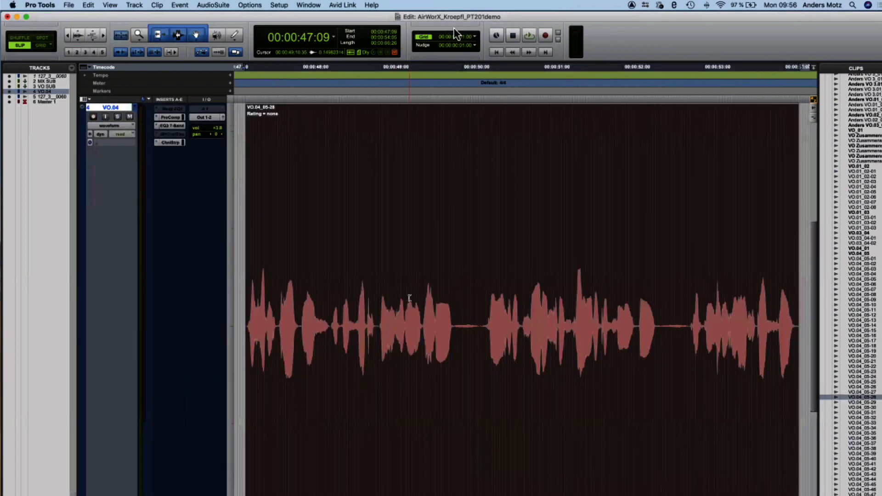
key(ctrl+e)
scroll(547, 266, left, 5)
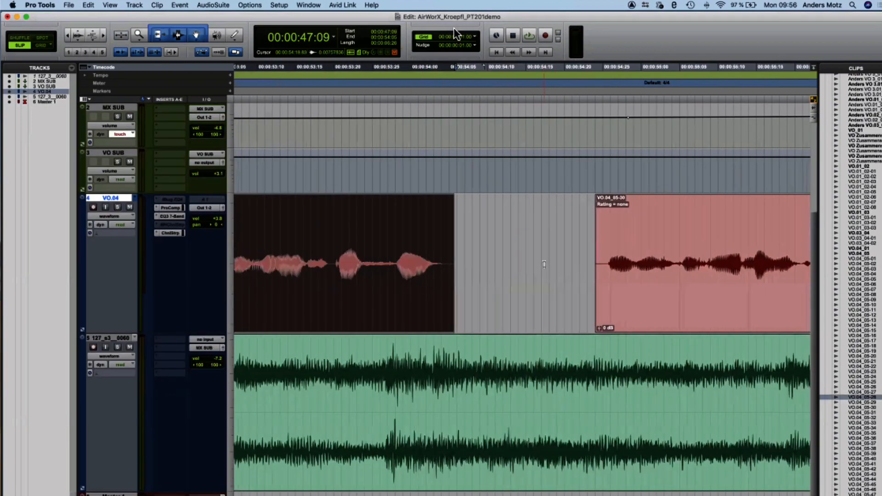
key(r)
key(r)
key(r)
scroll(562, 267, left, 3)
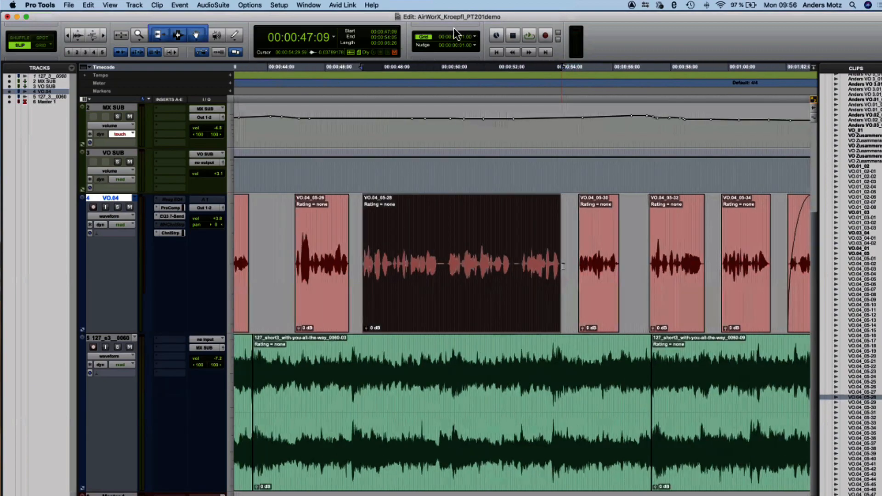
scroll(563, 267, left, 2)
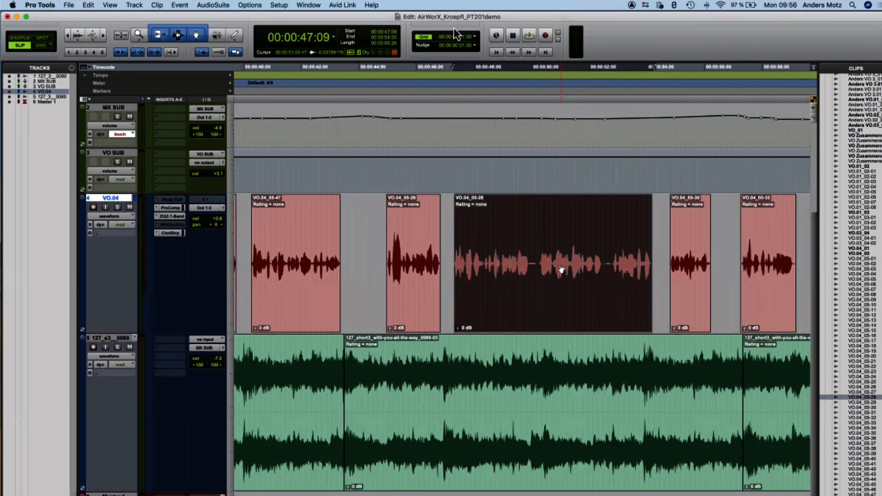